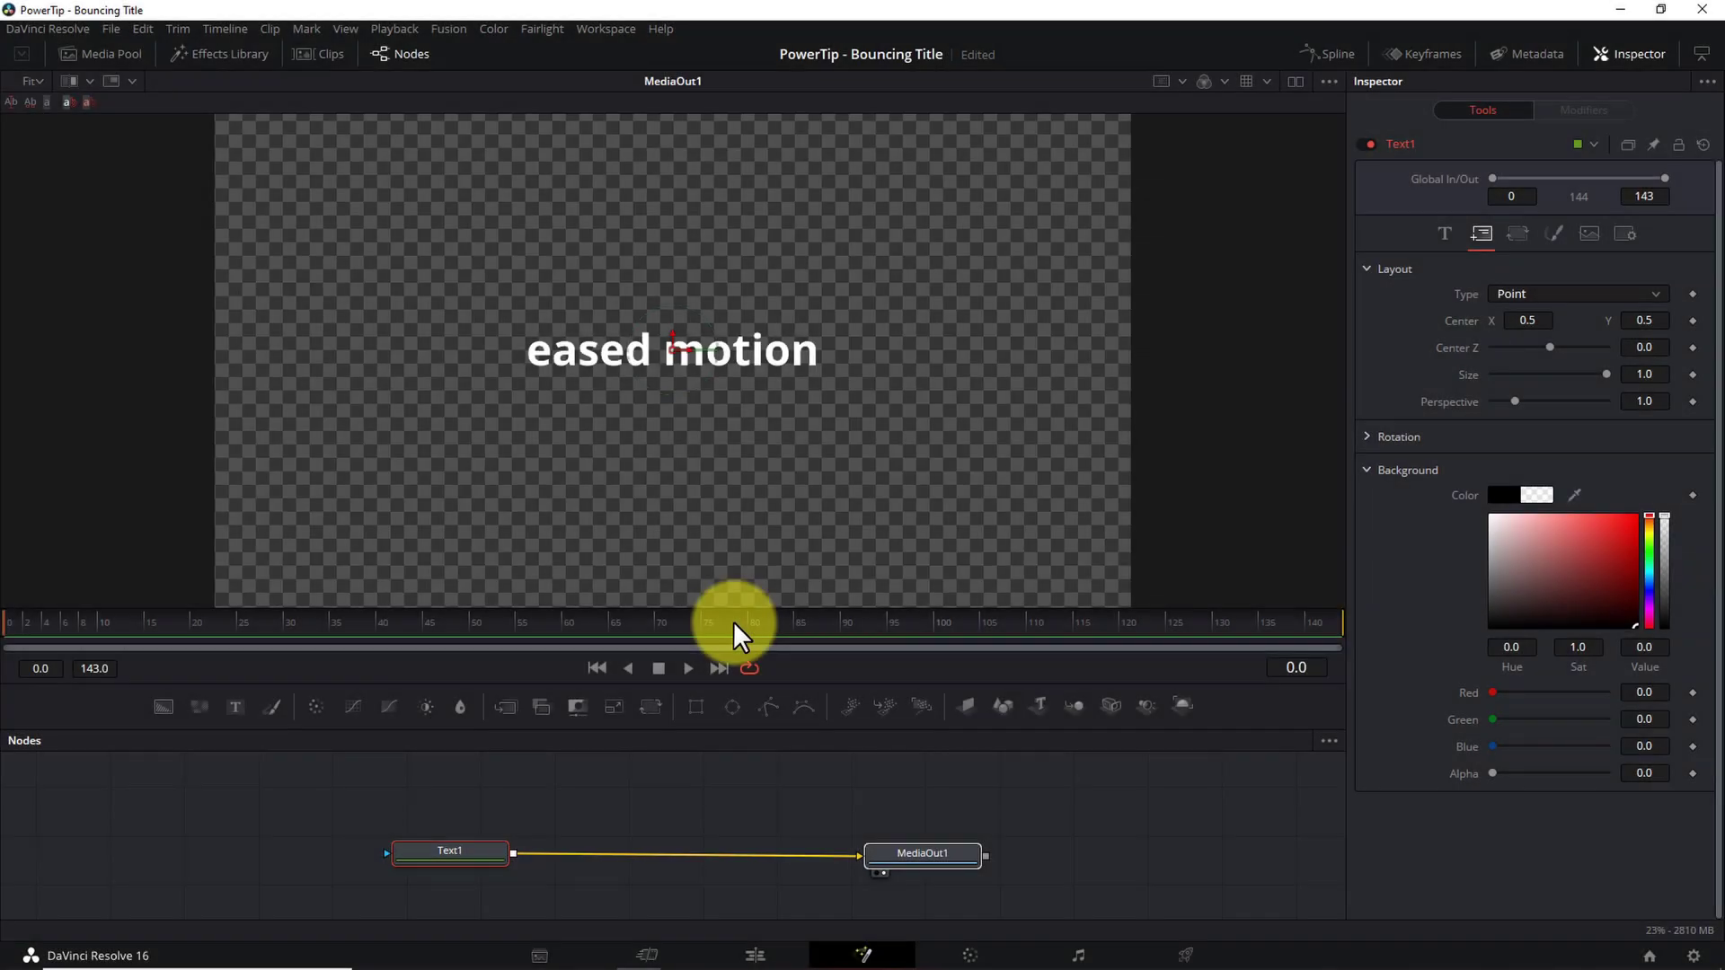
- Shift the 'eased motion' text left, keyframe its Center, and go to frame 49
drag(676, 354, 994, 366)
click(1693, 321)
click(460, 624)
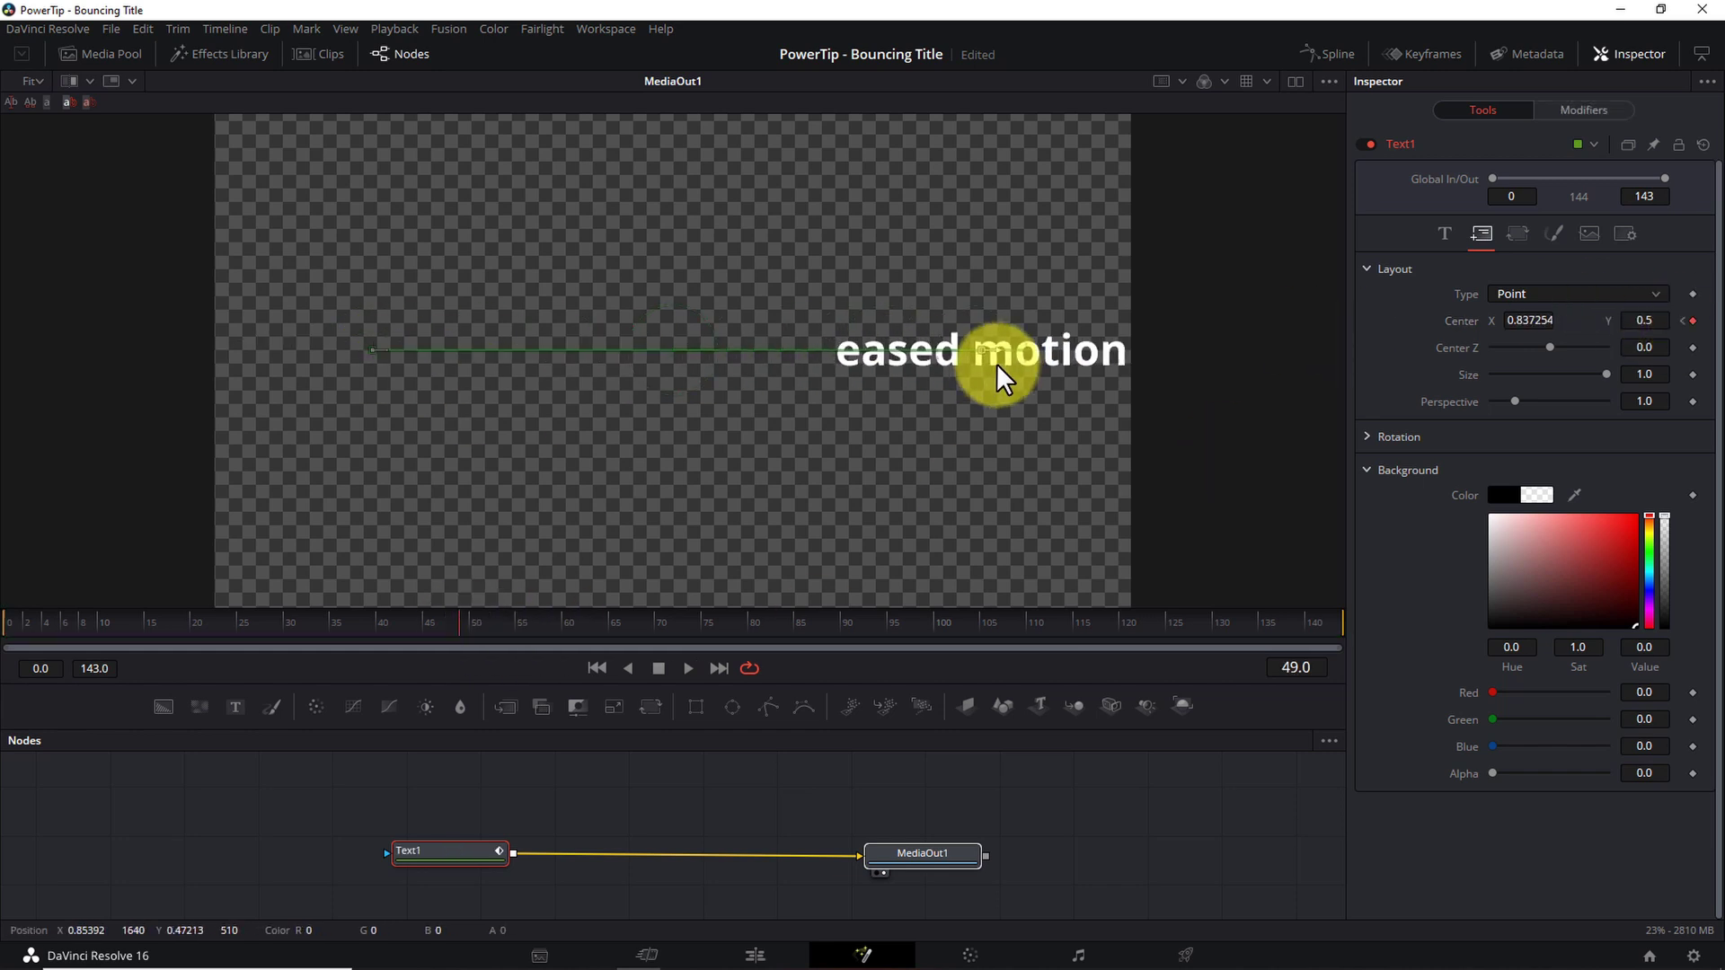
- In the Spline editor, stretch both keyframes' Bezier handles horizontally for a stronger ease in and out
click(1339, 54)
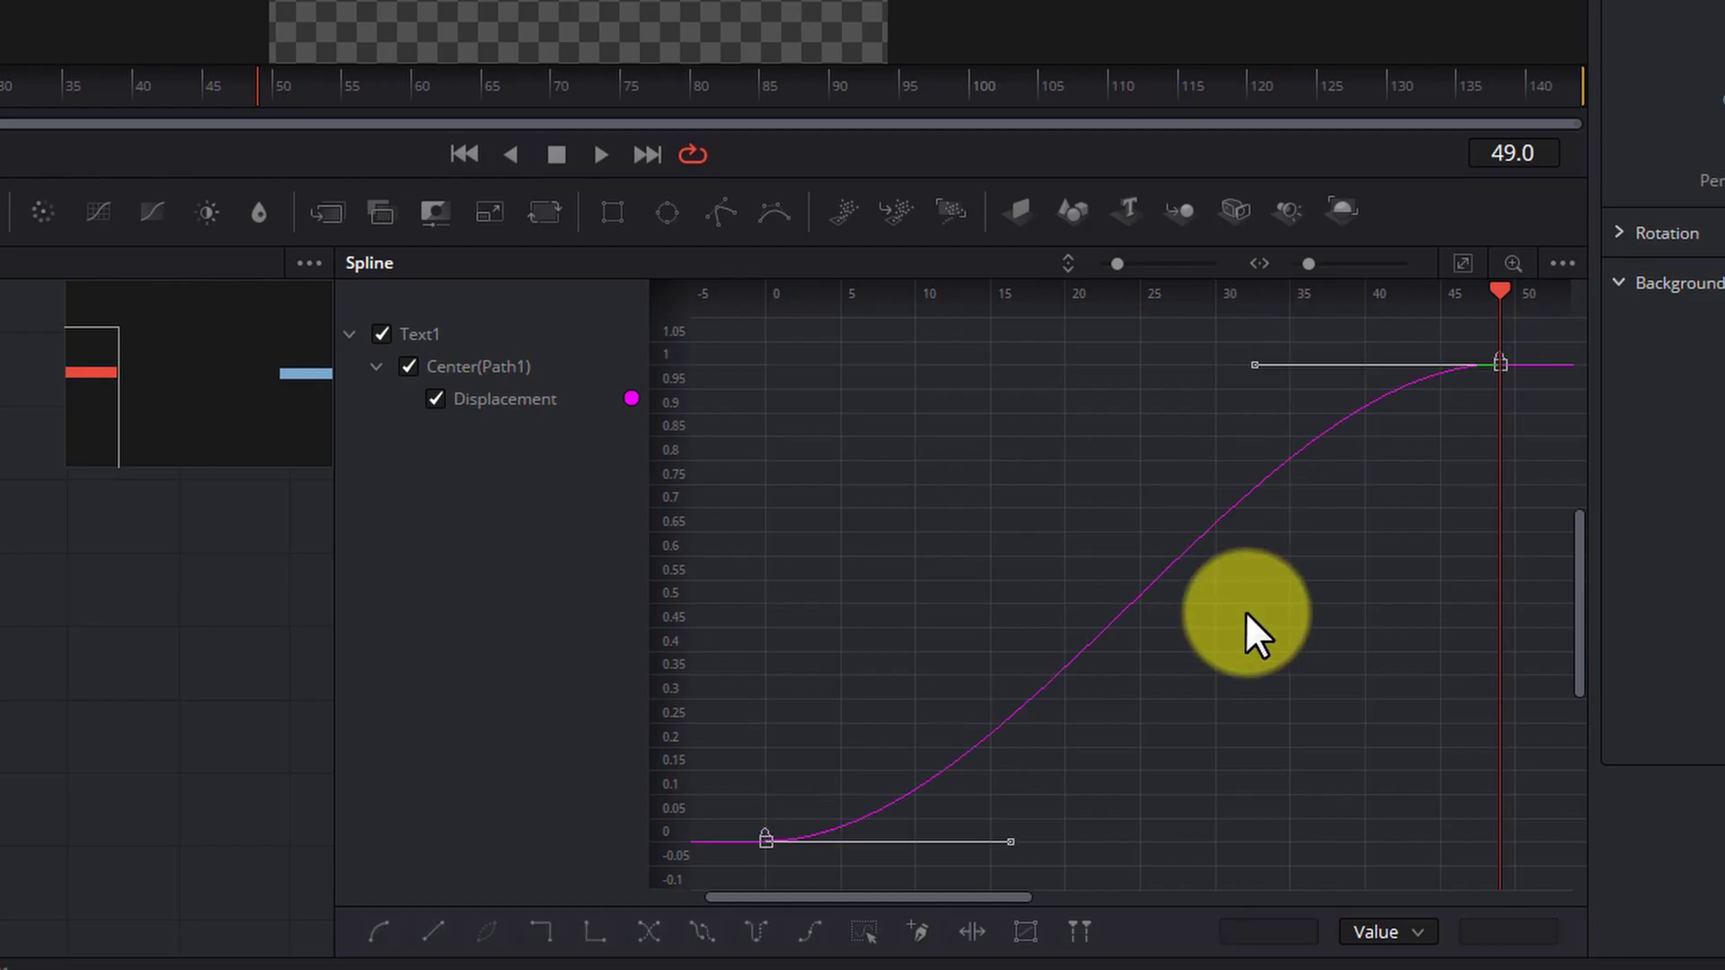
drag(1011, 842, 1011, 839)
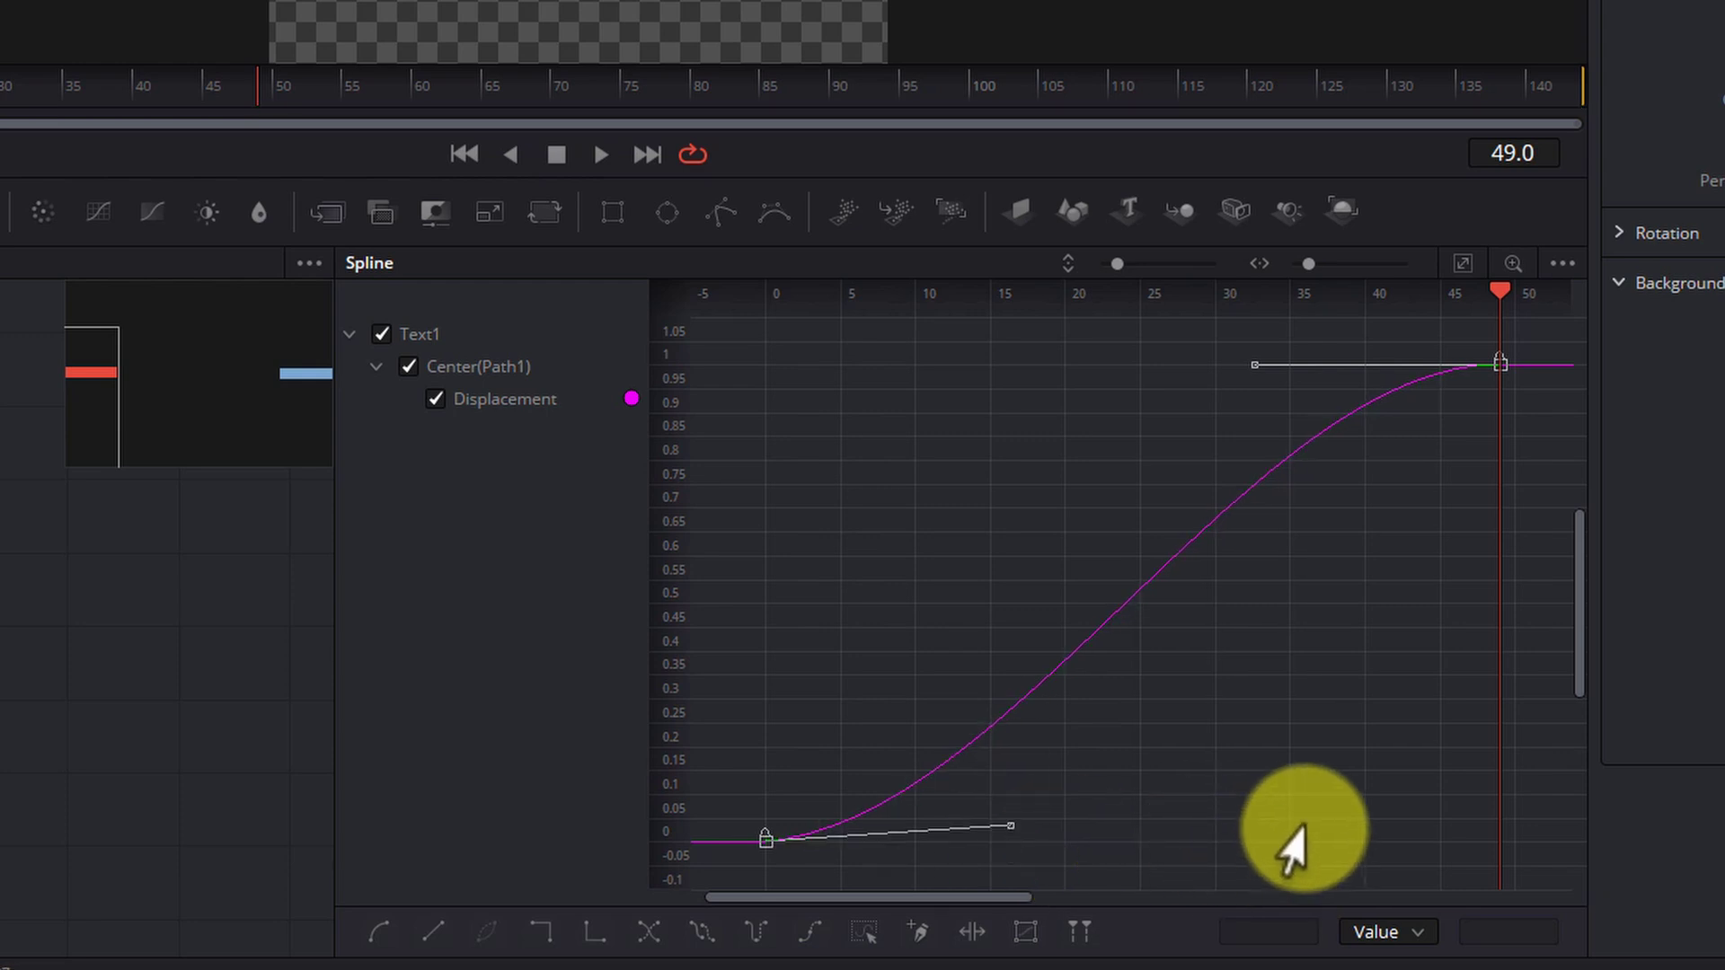
drag(1011, 839, 1338, 842)
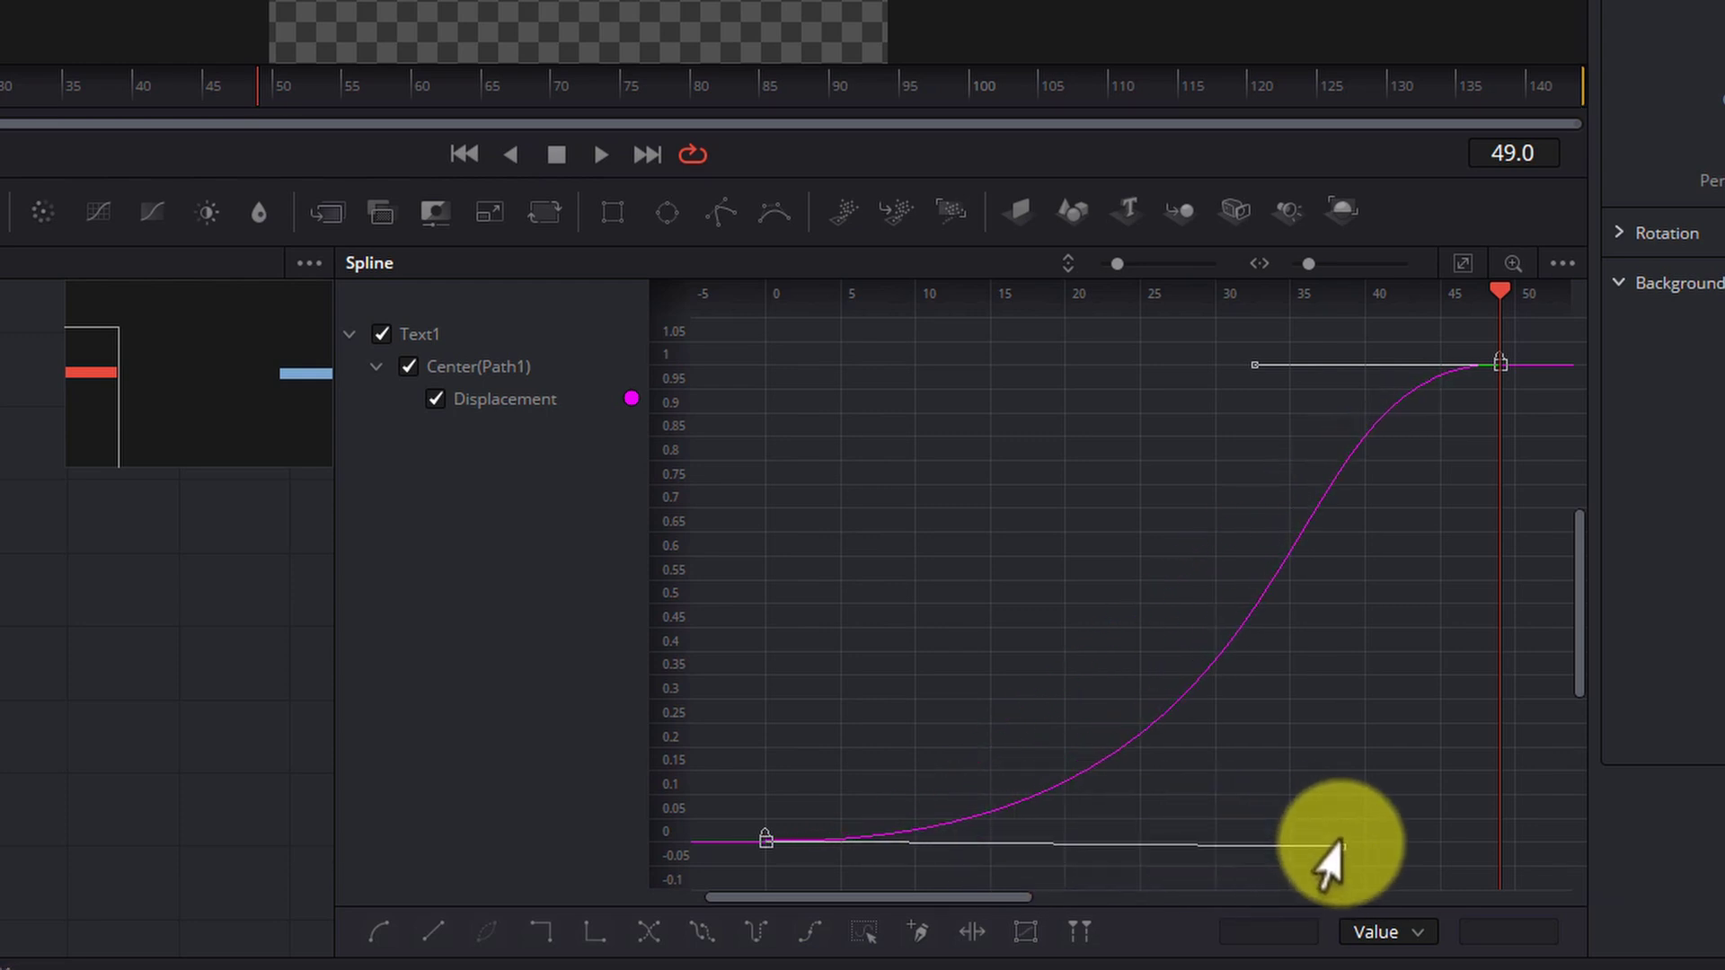
drag(1256, 365, 1071, 367)
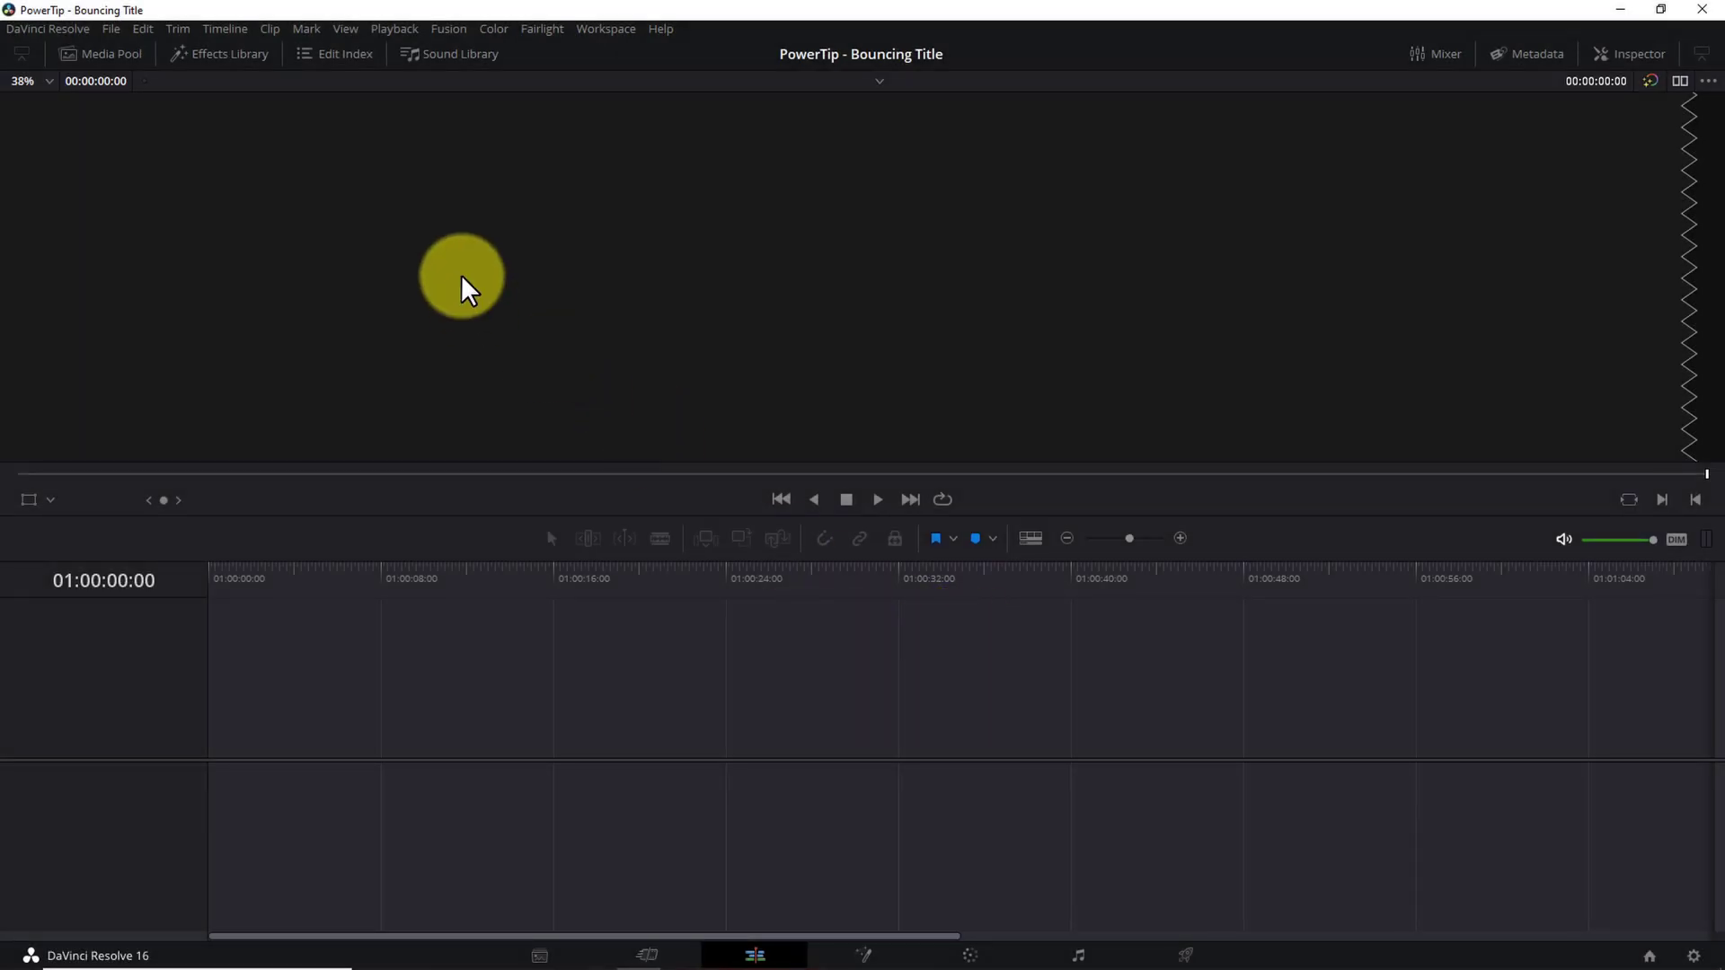
- Drop a Fusion Composition clip from the Effects Library onto Video 1 and open it in Fusion
click(212, 52)
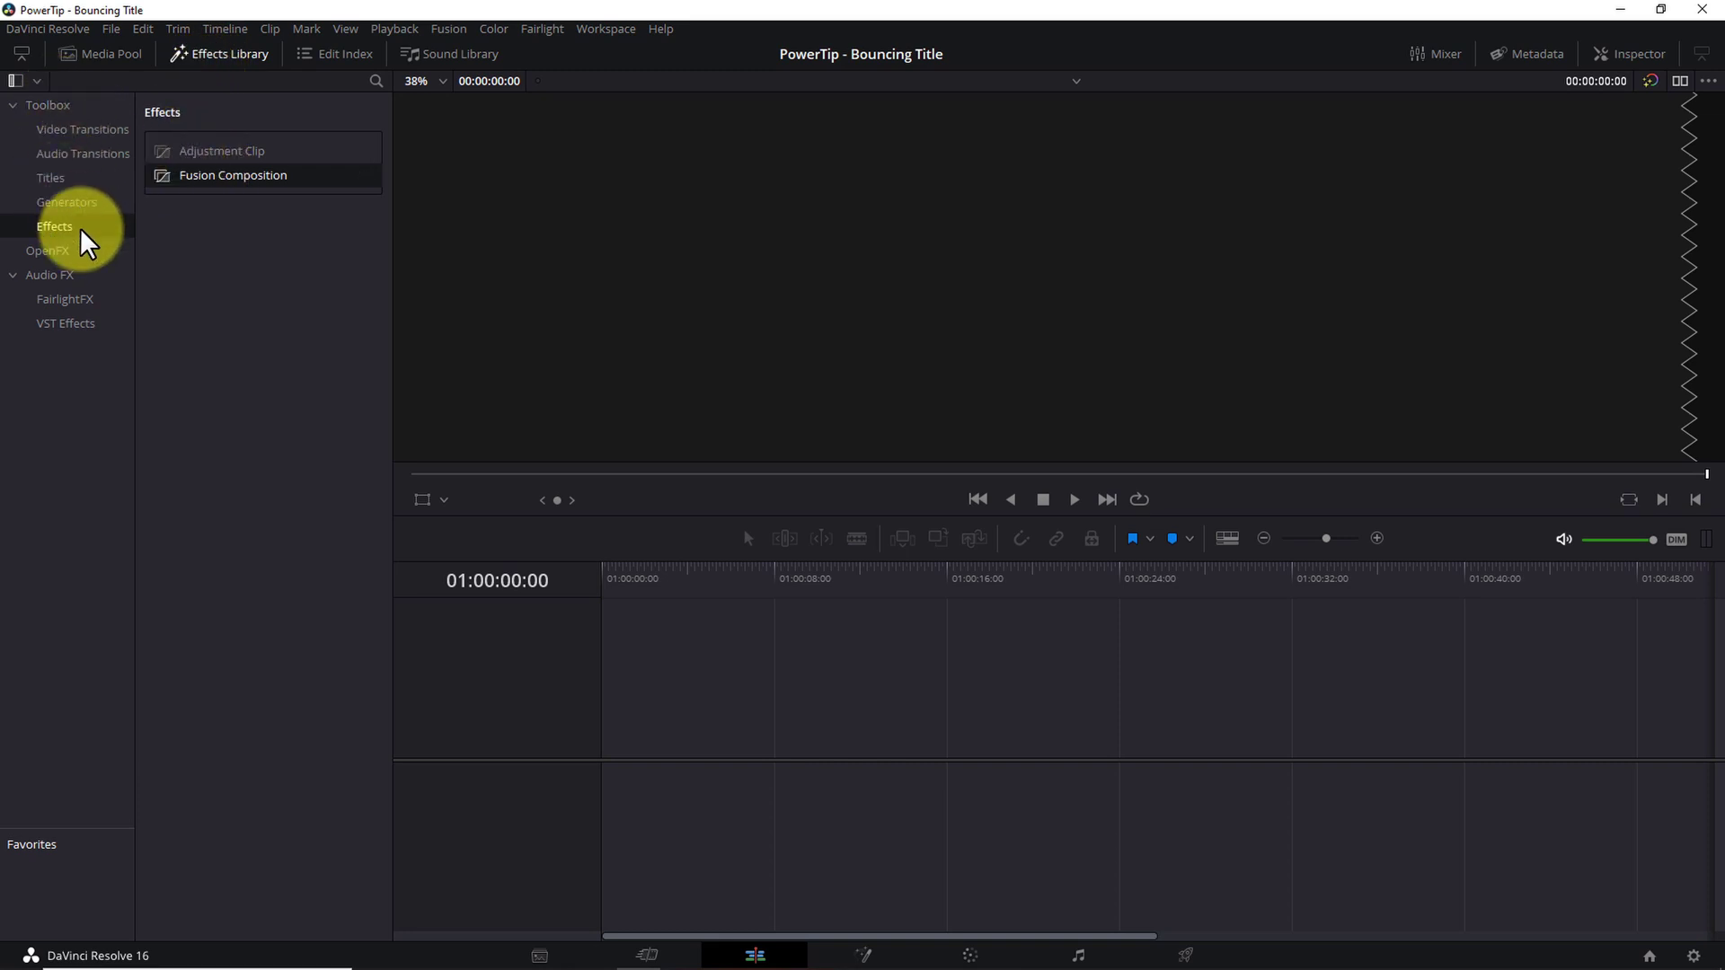
drag(297, 179, 637, 734)
click(683, 571)
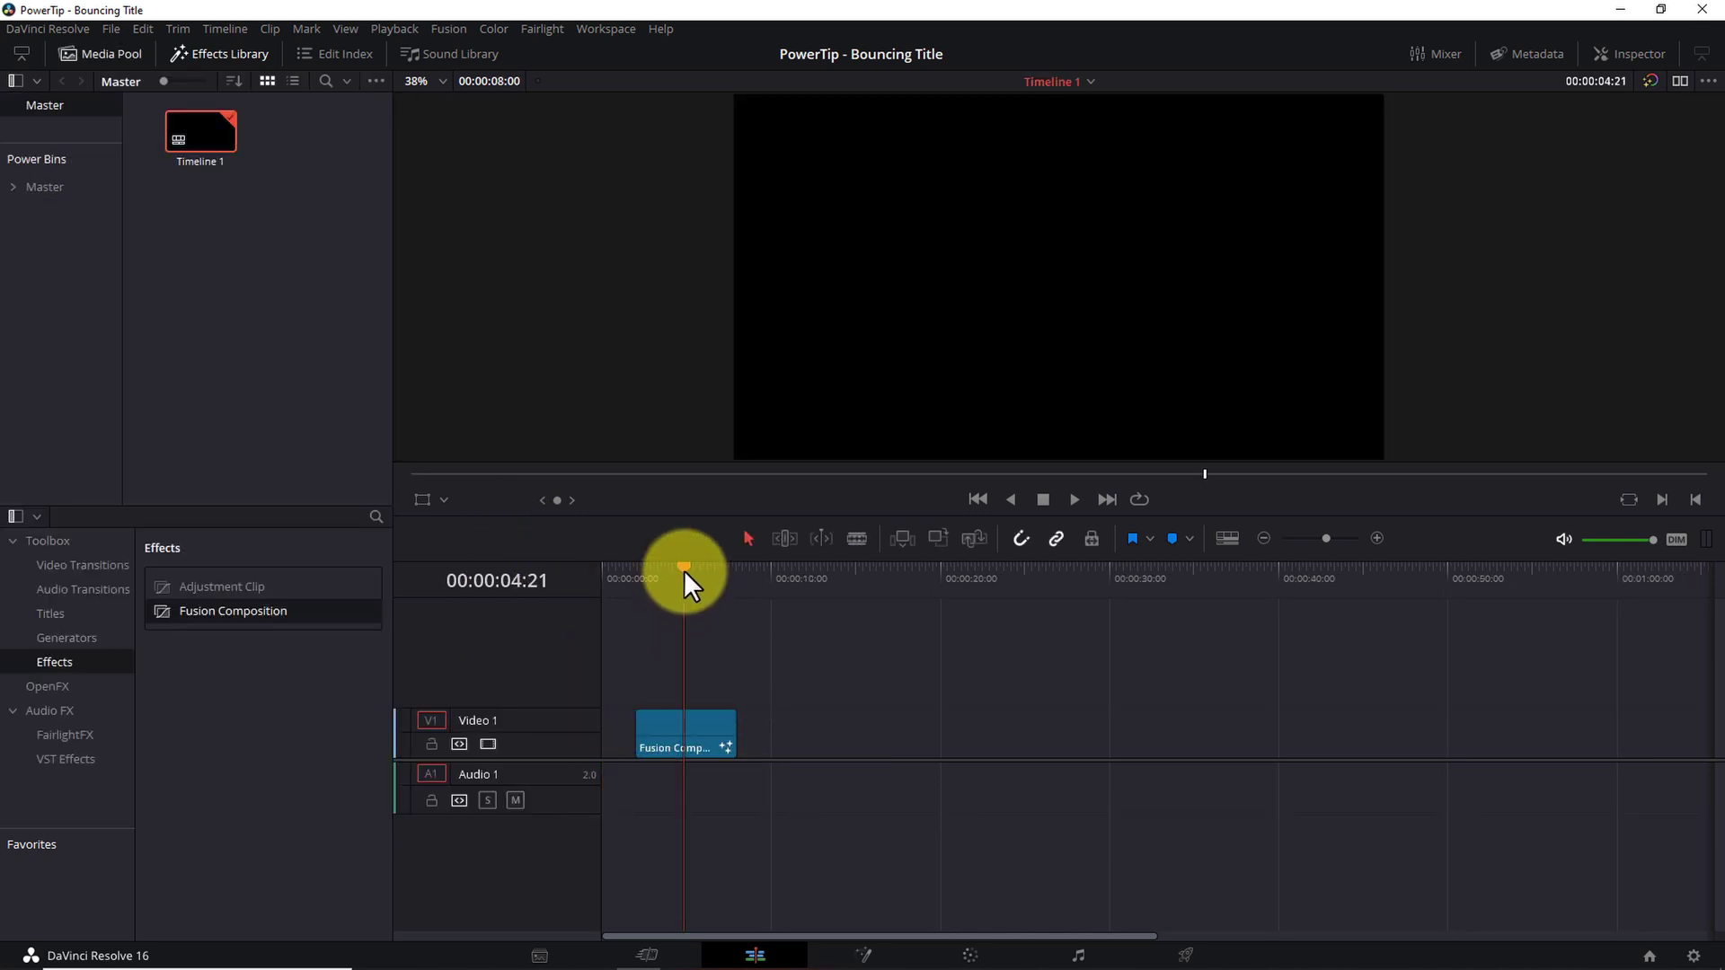
click(865, 956)
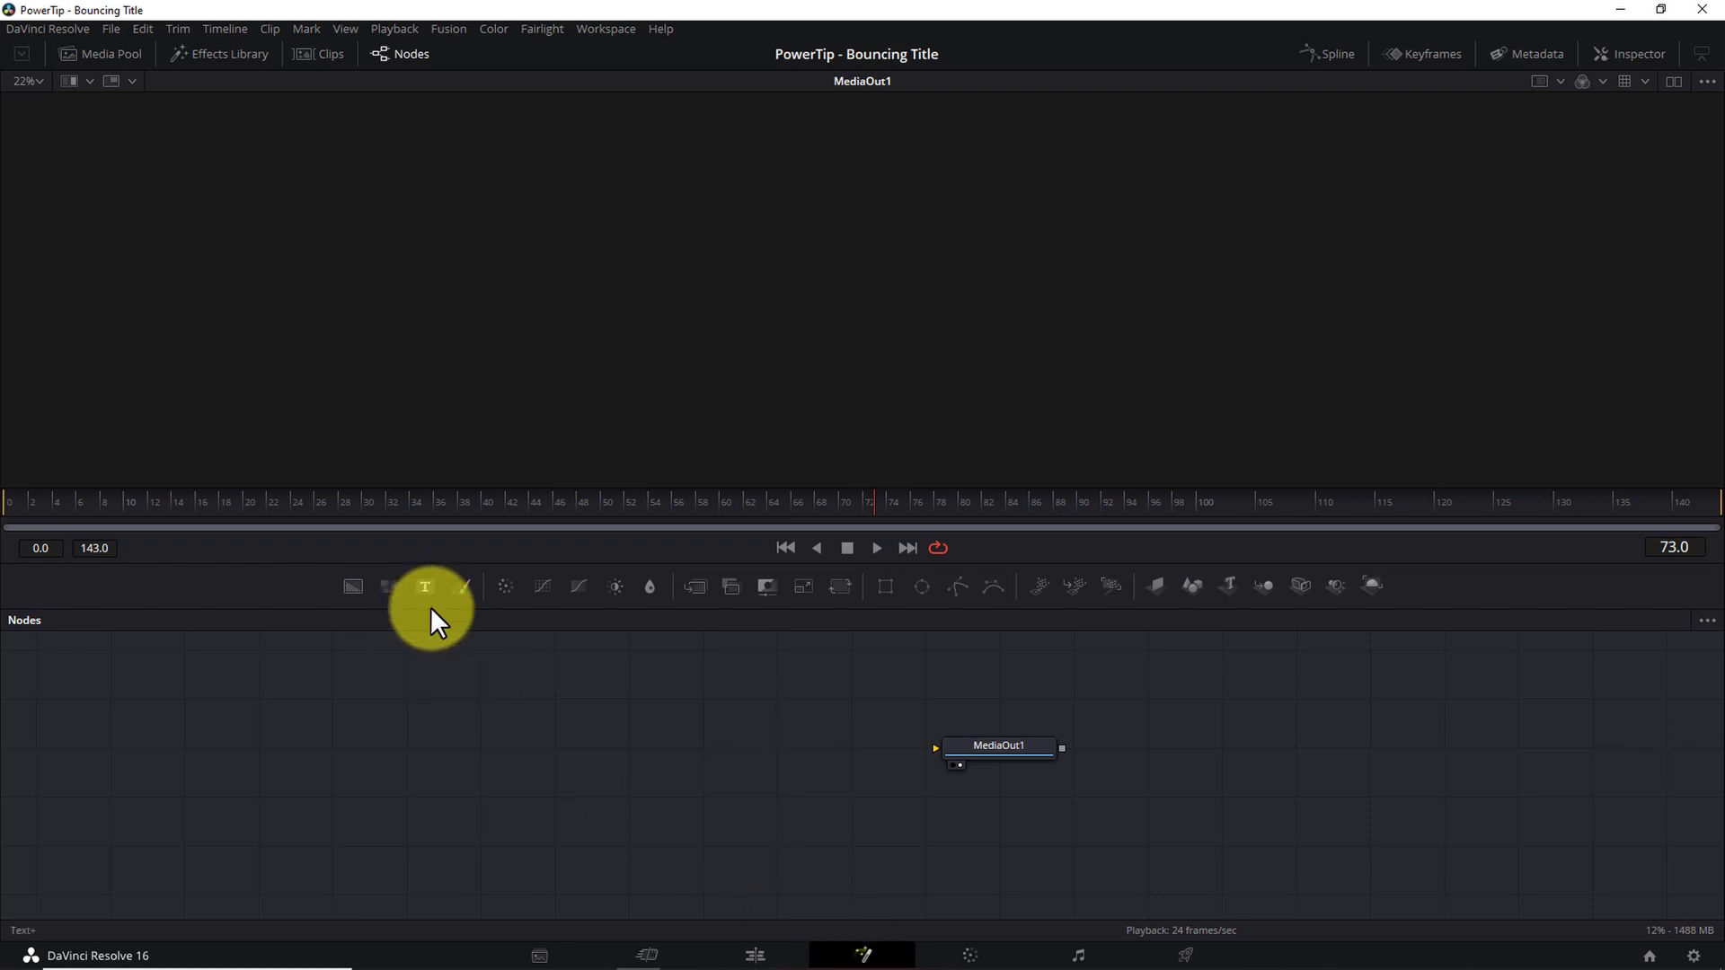
- Add a Text+ node through the Shift+Space tool search and place Text1 left of MediaOut1
key(shift+space)
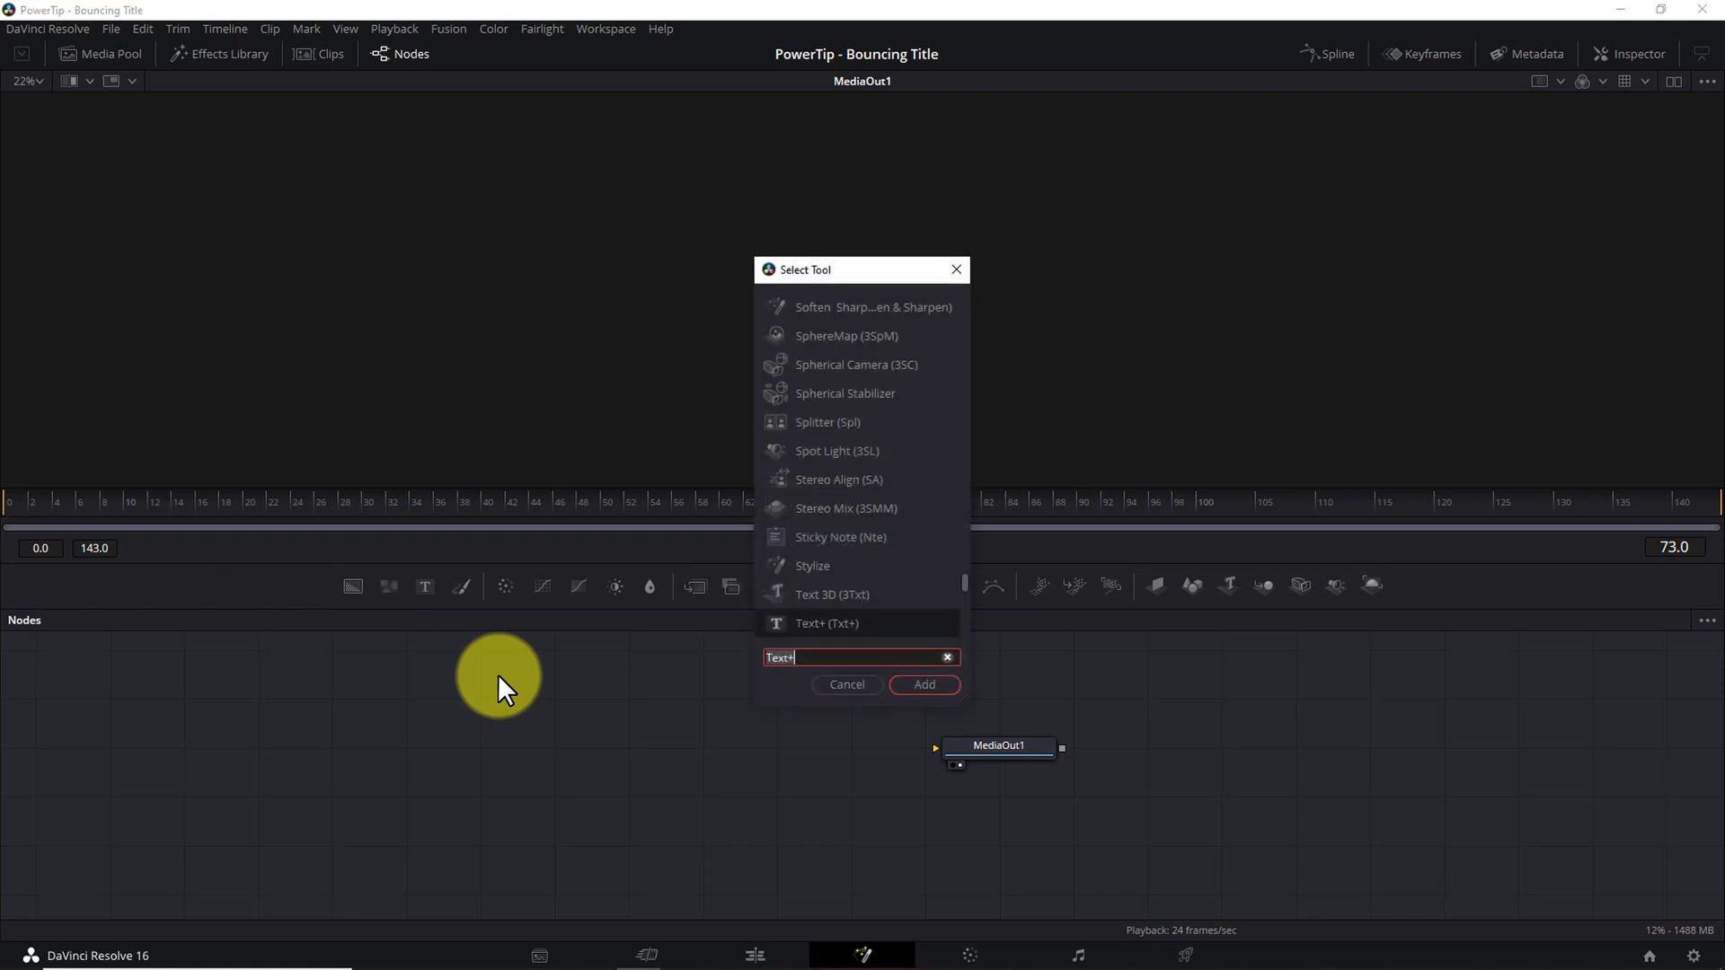
text(text)
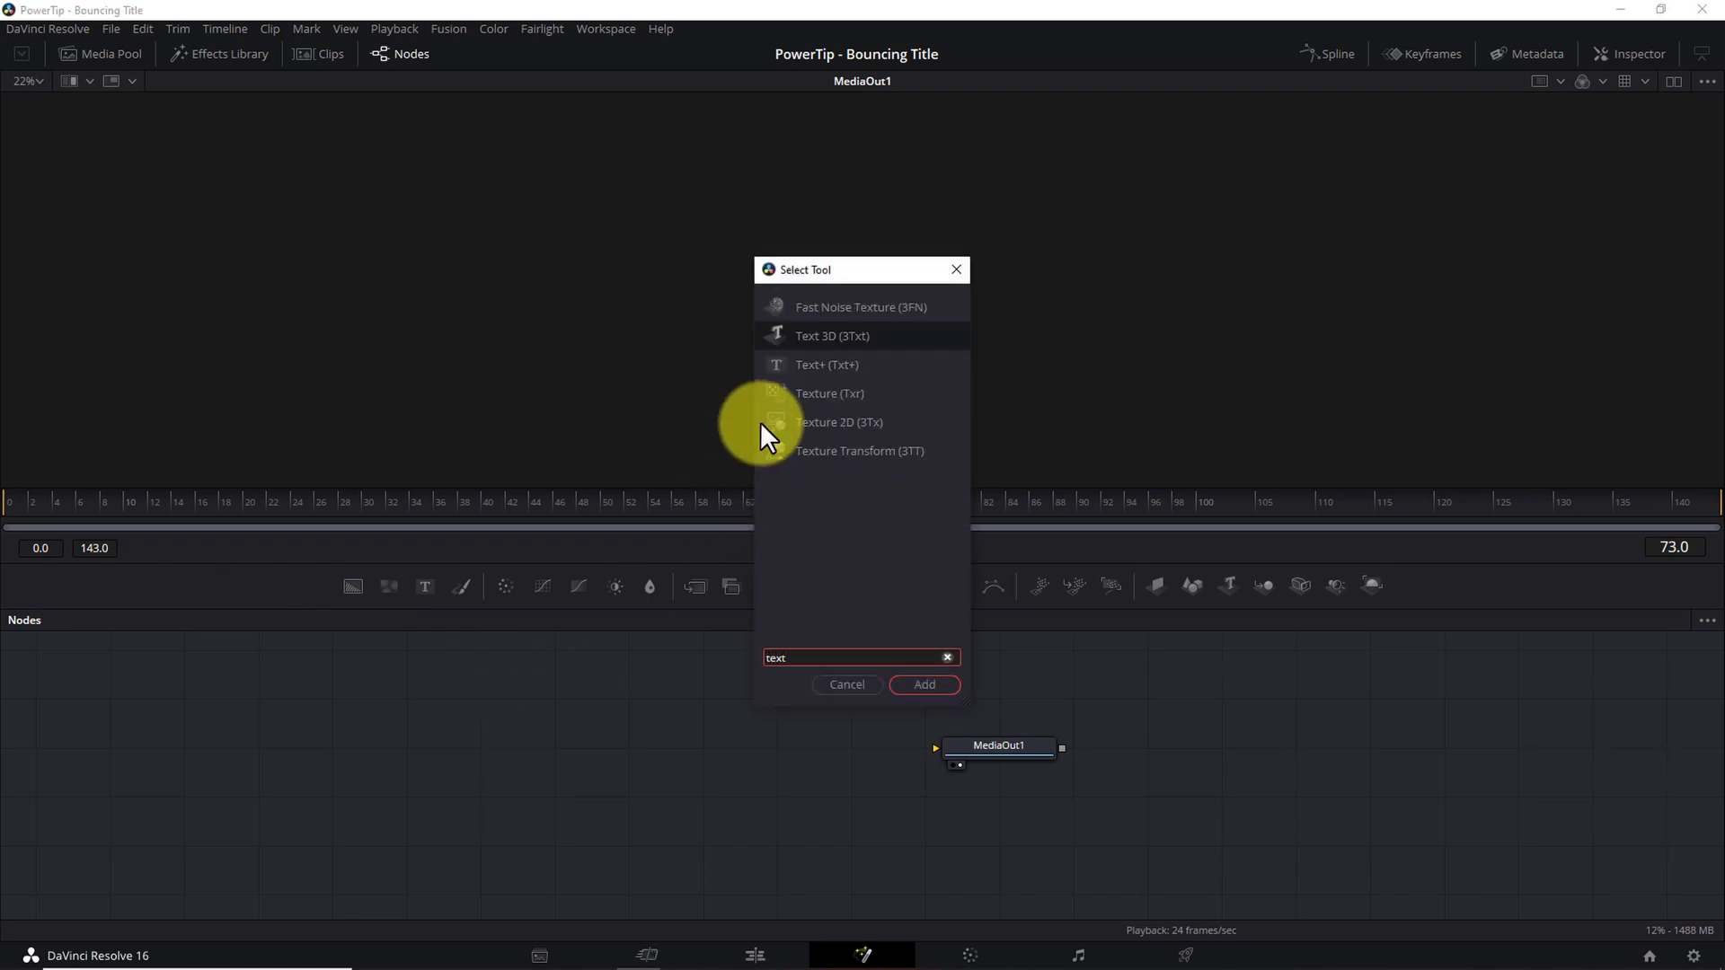
text(+)
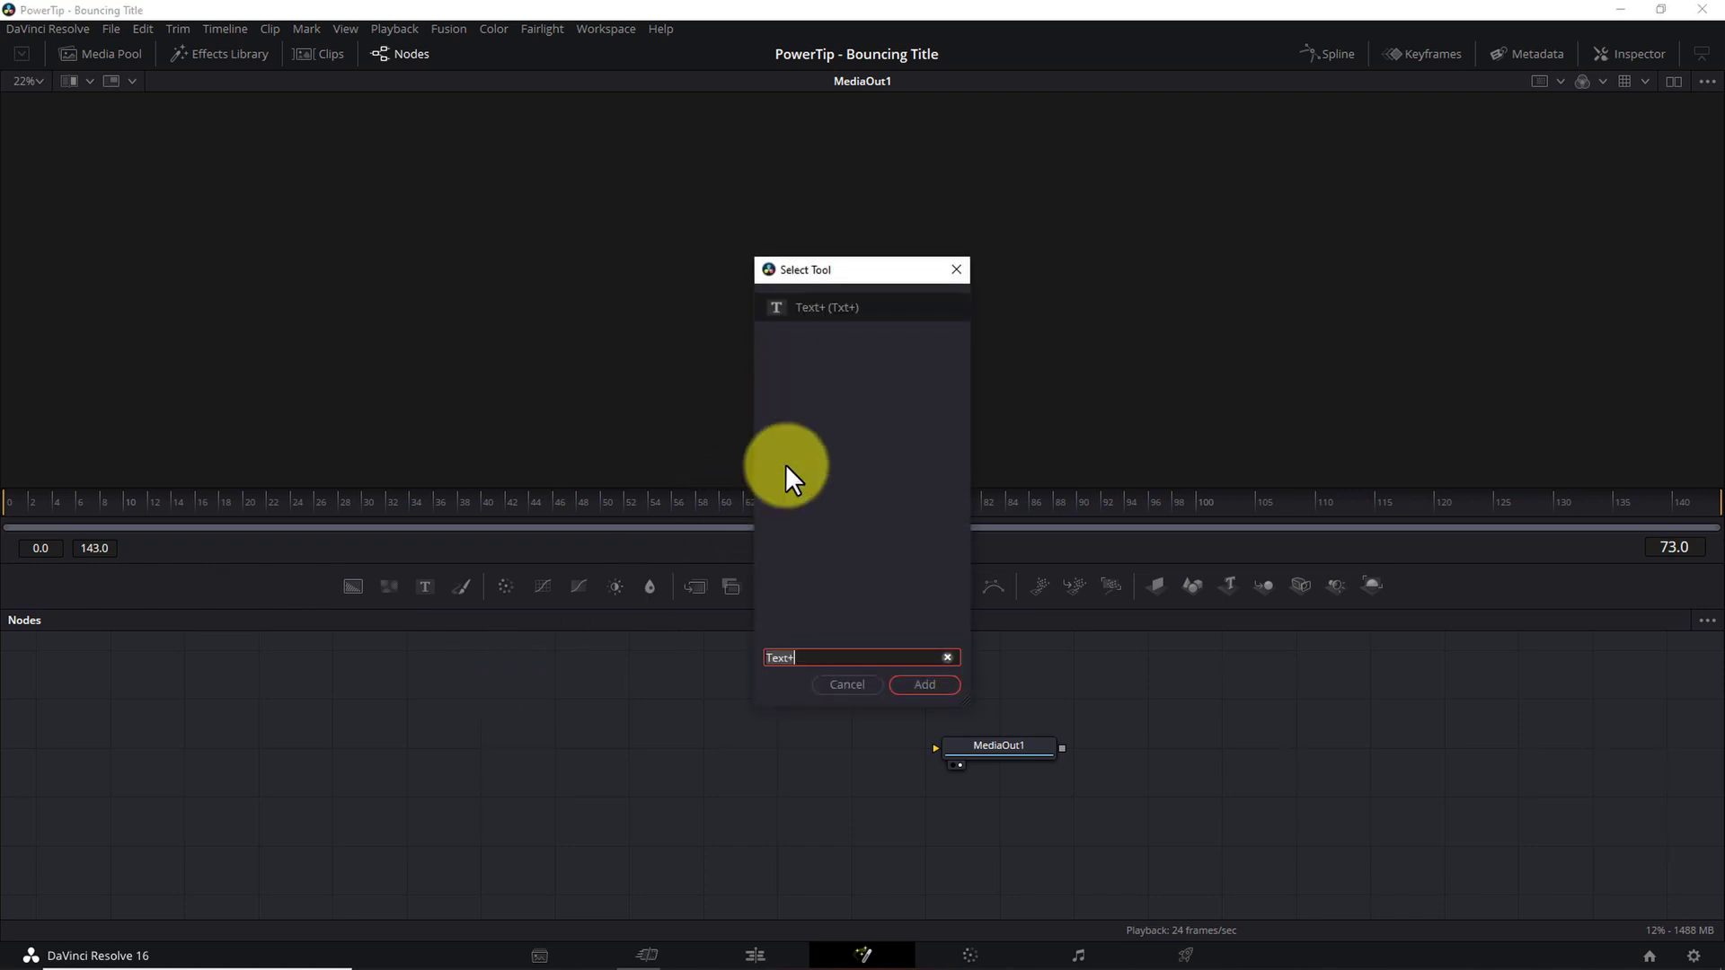
click(902, 683)
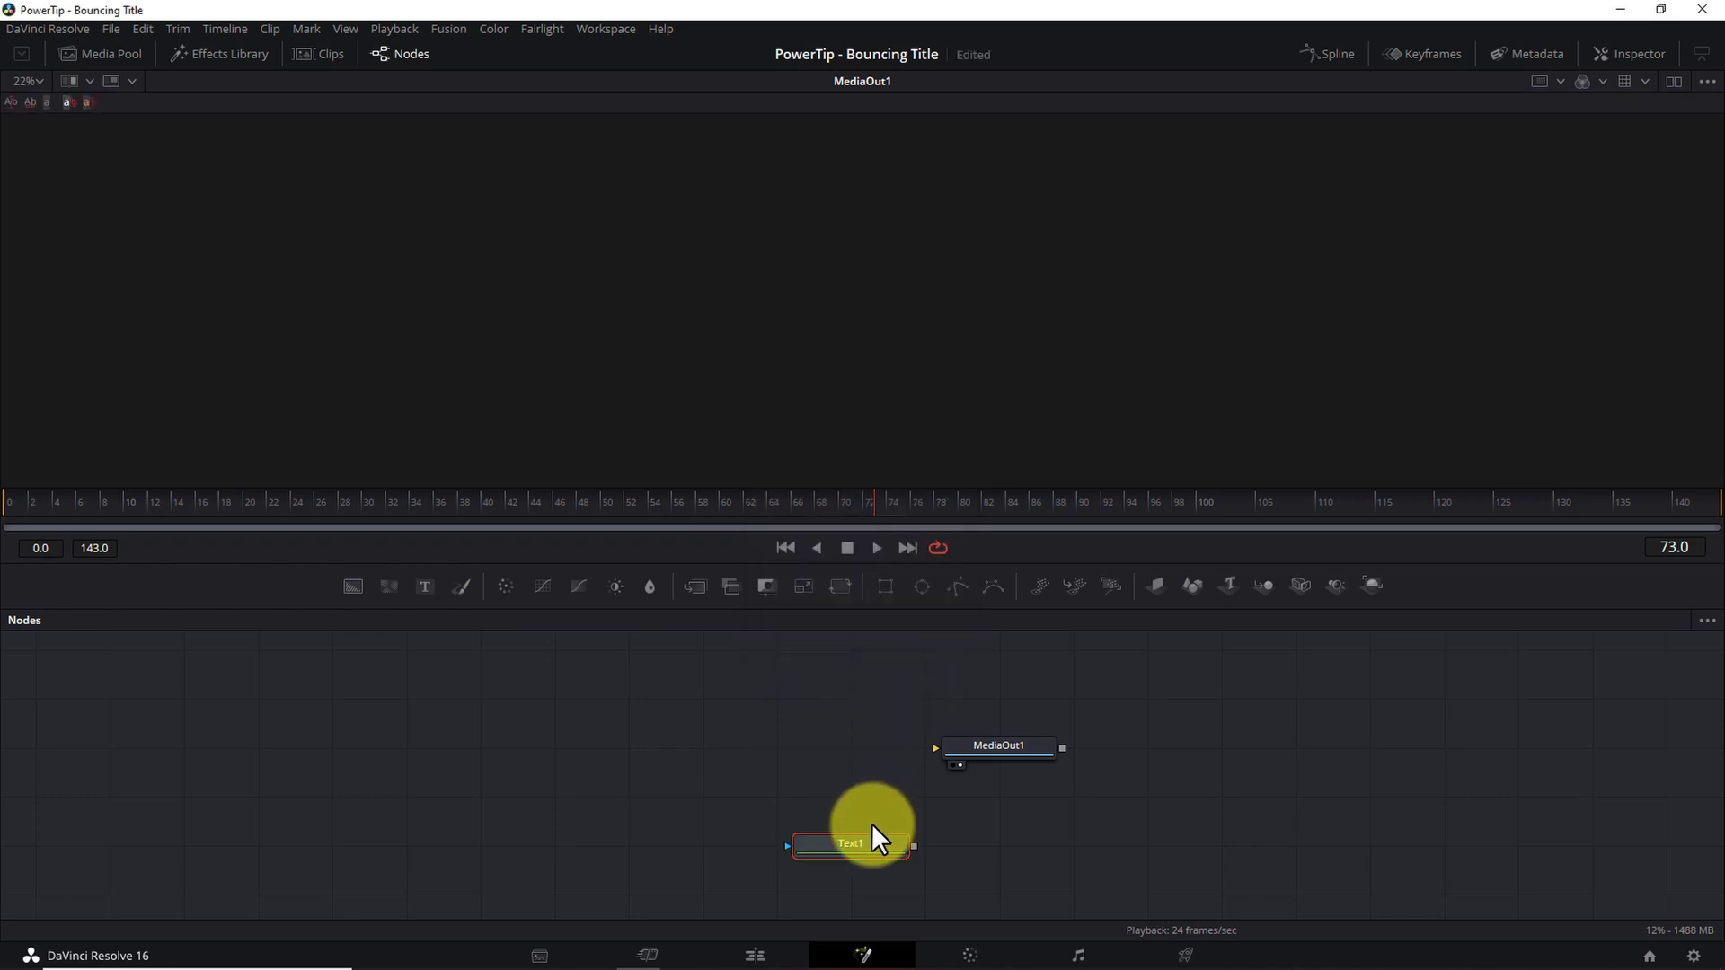
drag(871, 849, 504, 737)
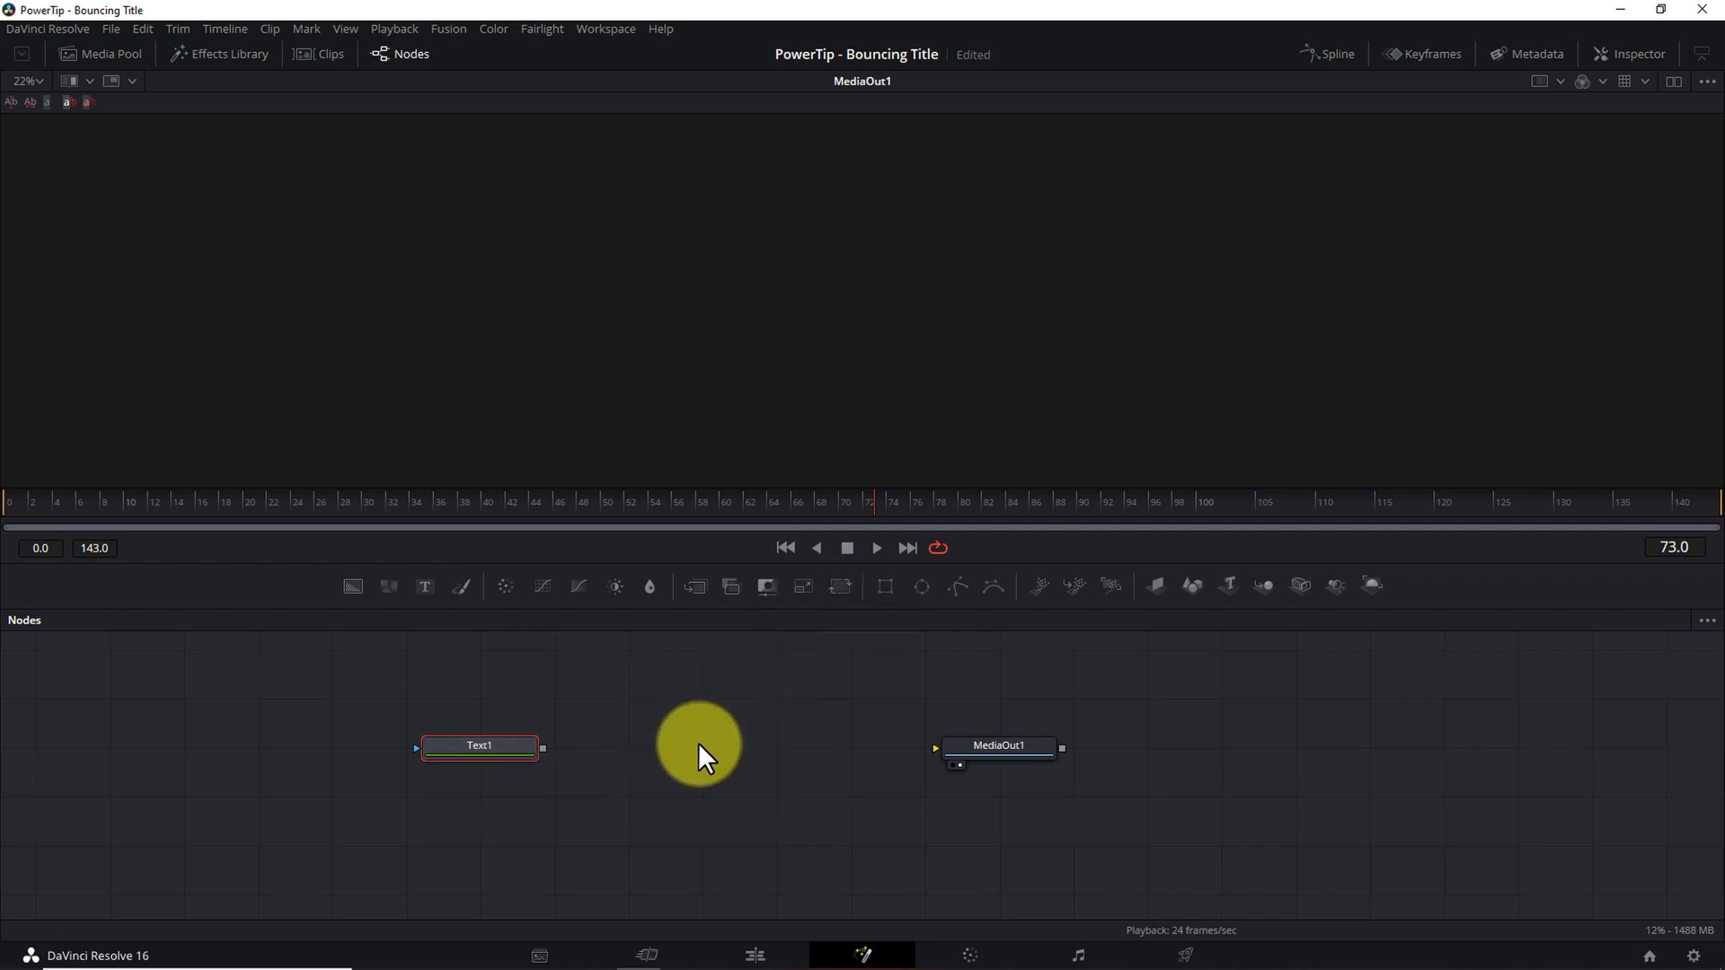
- Insert a Transform (Xf) node after Text1 and connect Transform1's output to MediaOut1
key(shift+space)
text(tr)
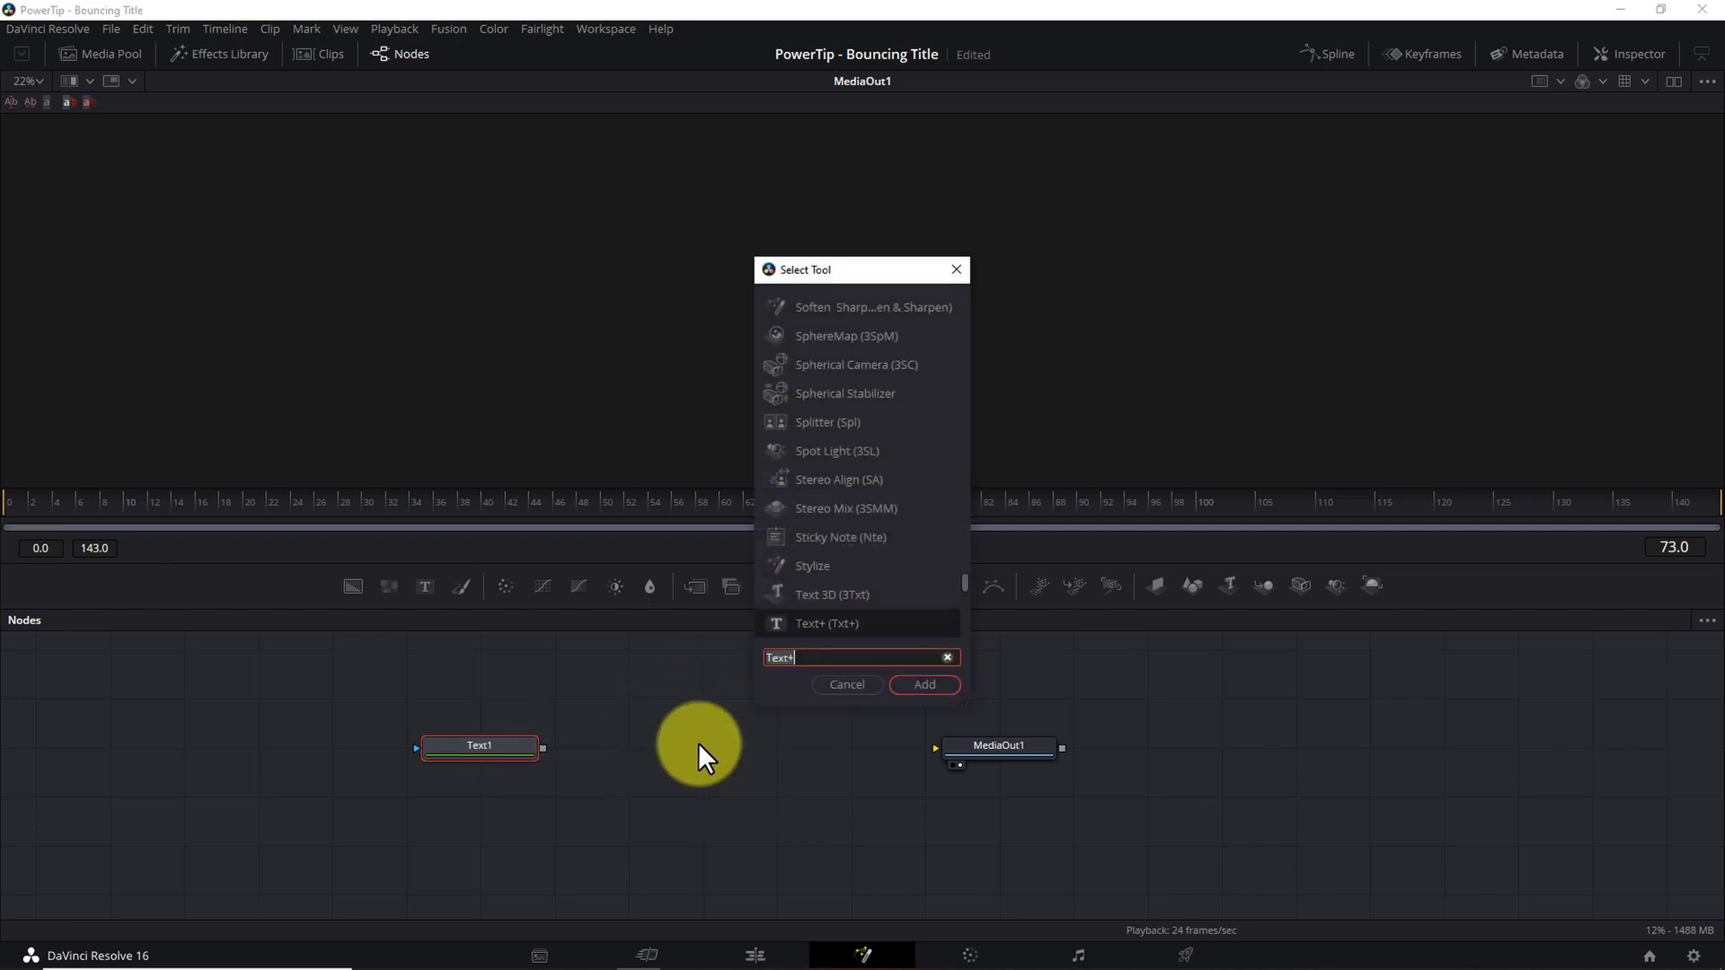
text(ansfo)
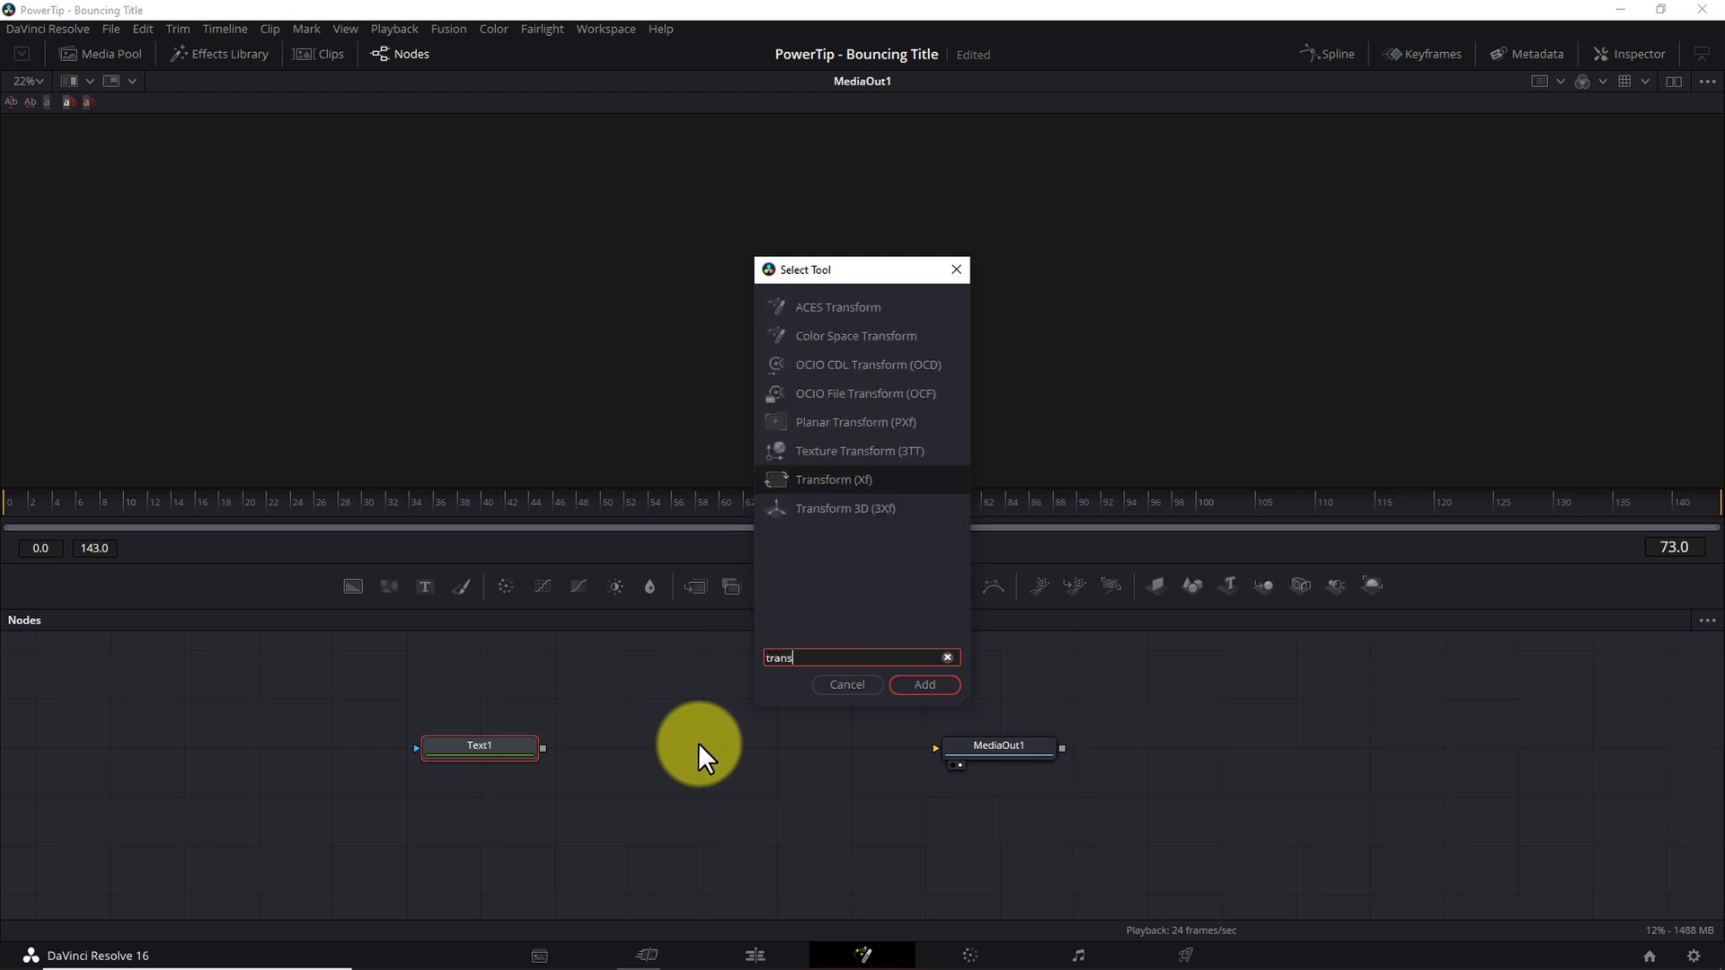
click(811, 474)
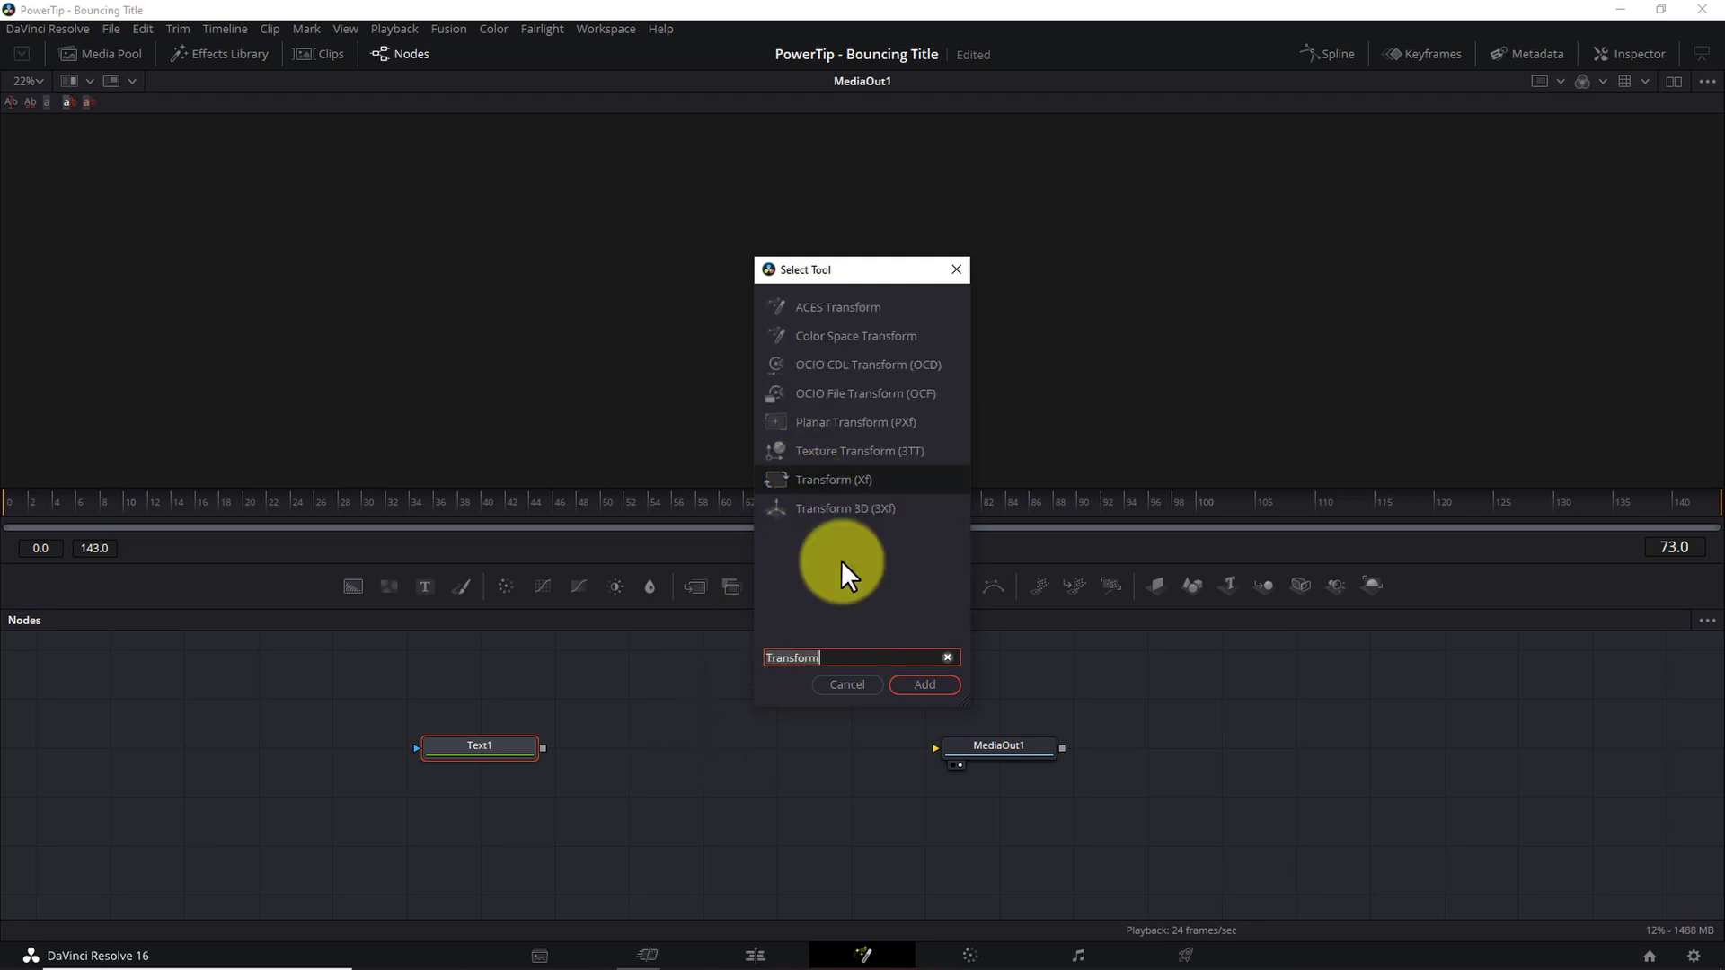
click(920, 685)
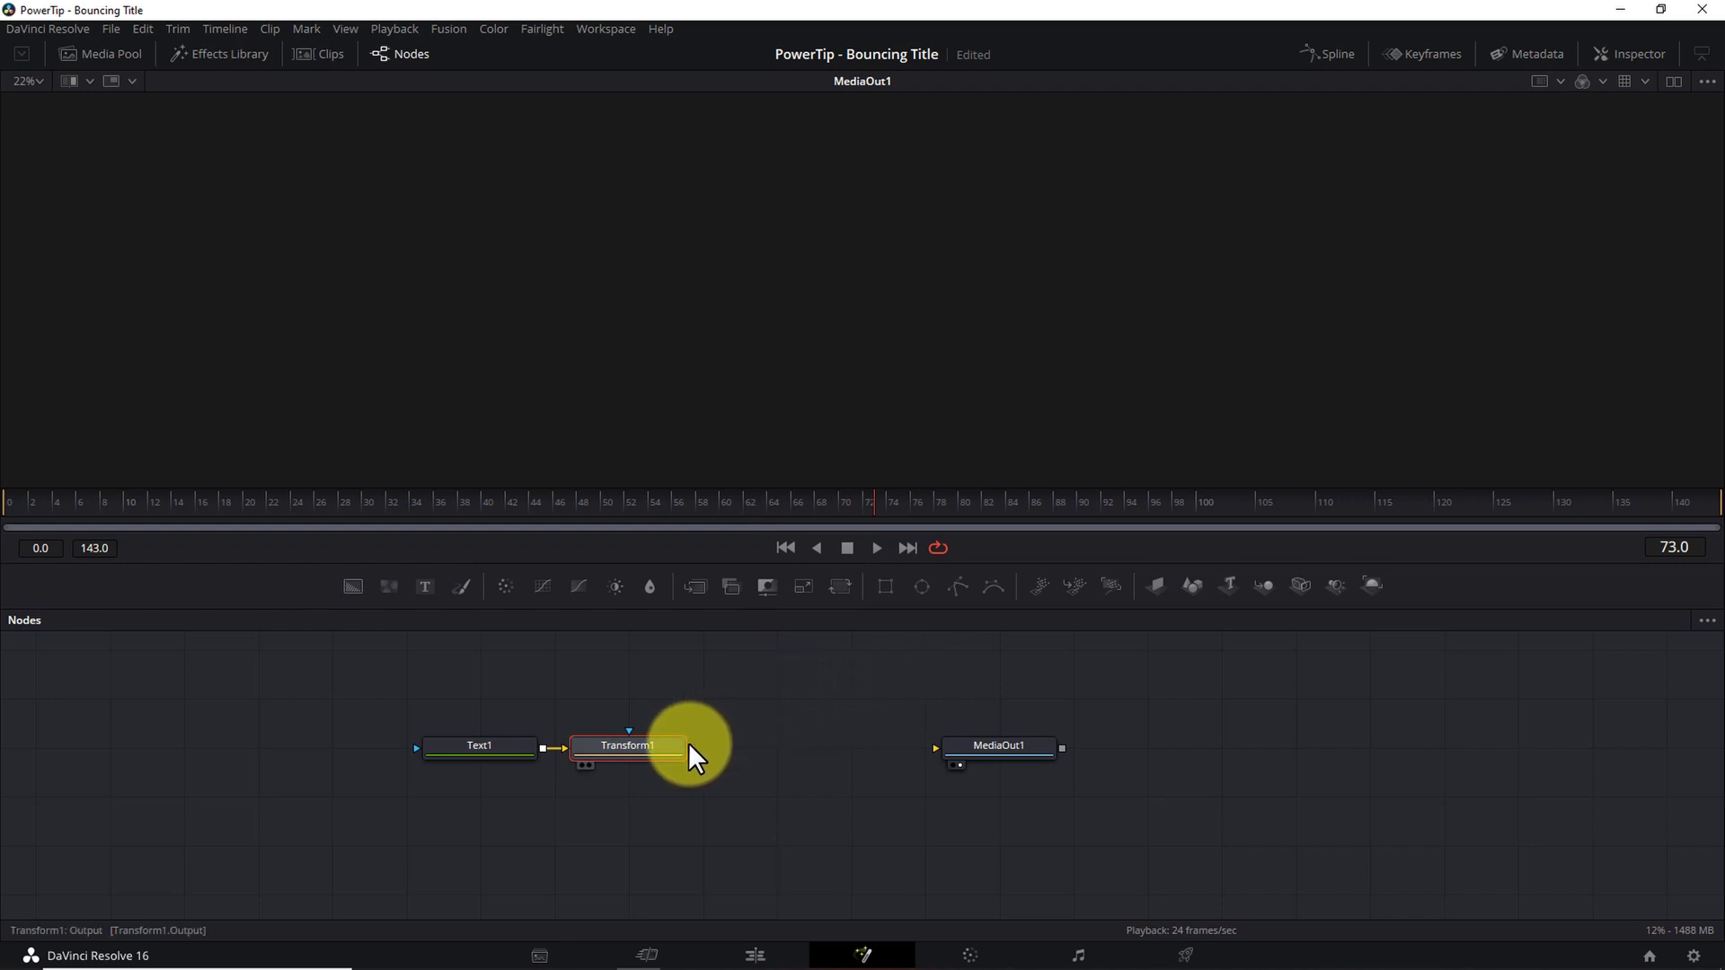
drag(689, 744, 982, 747)
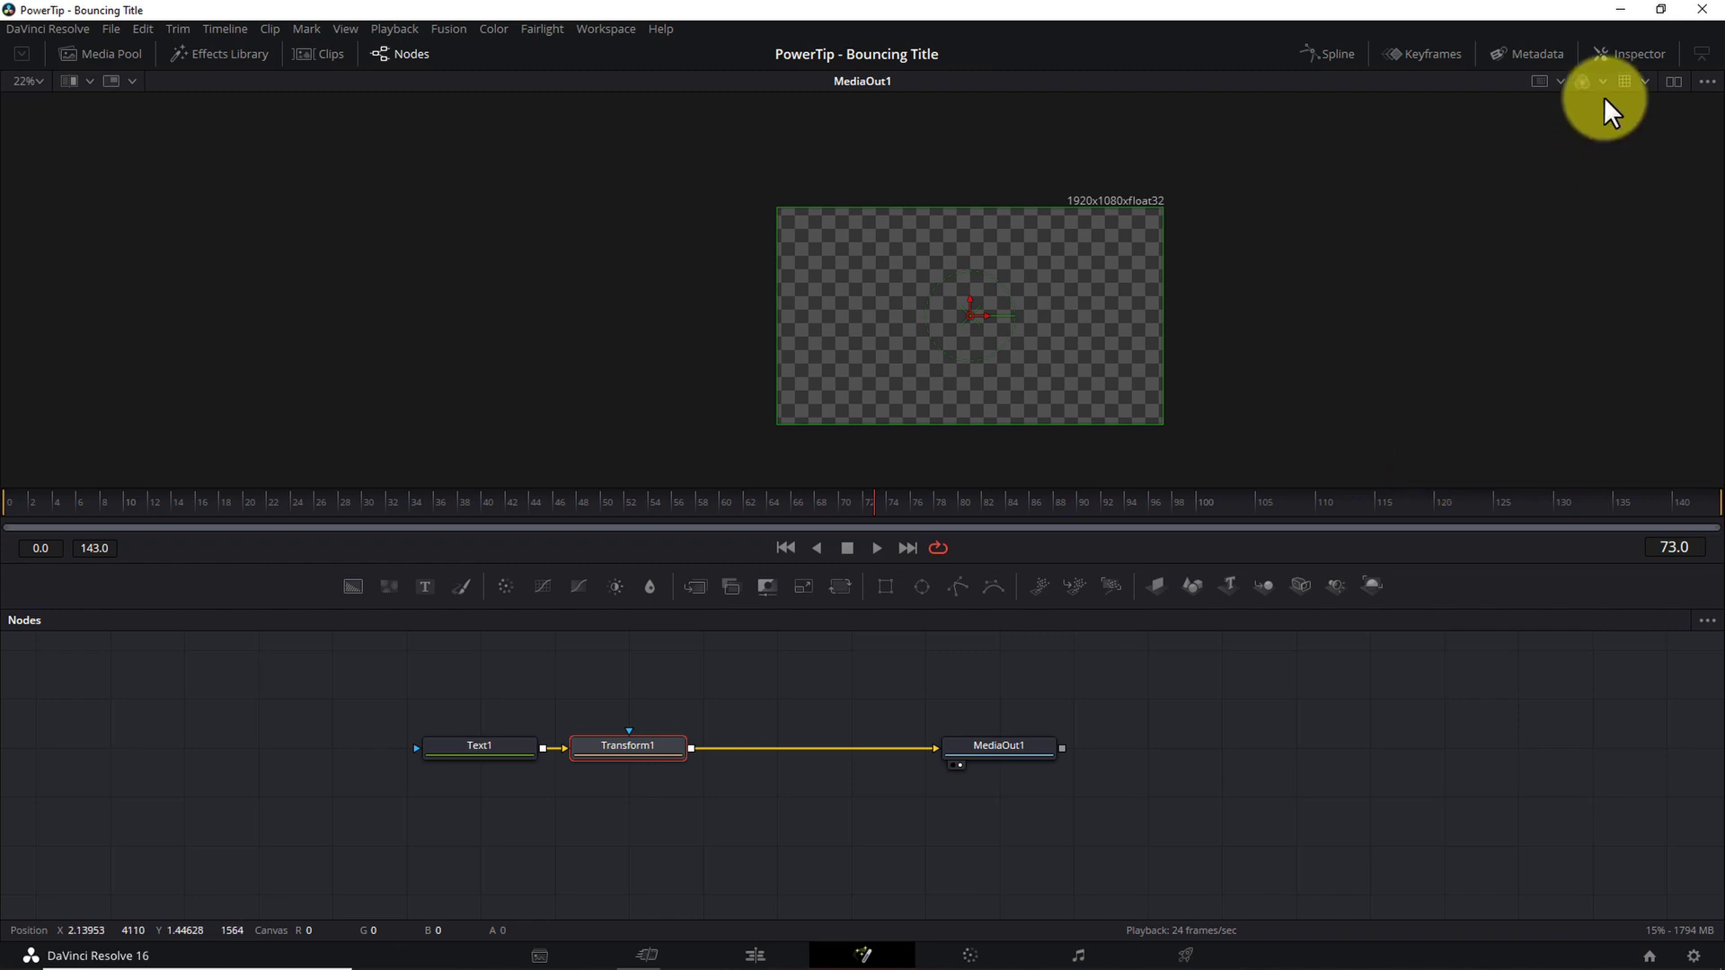
- Type 'BOUNCING TITLE' into Text1's Styled Text field in the Inspector
click(499, 743)
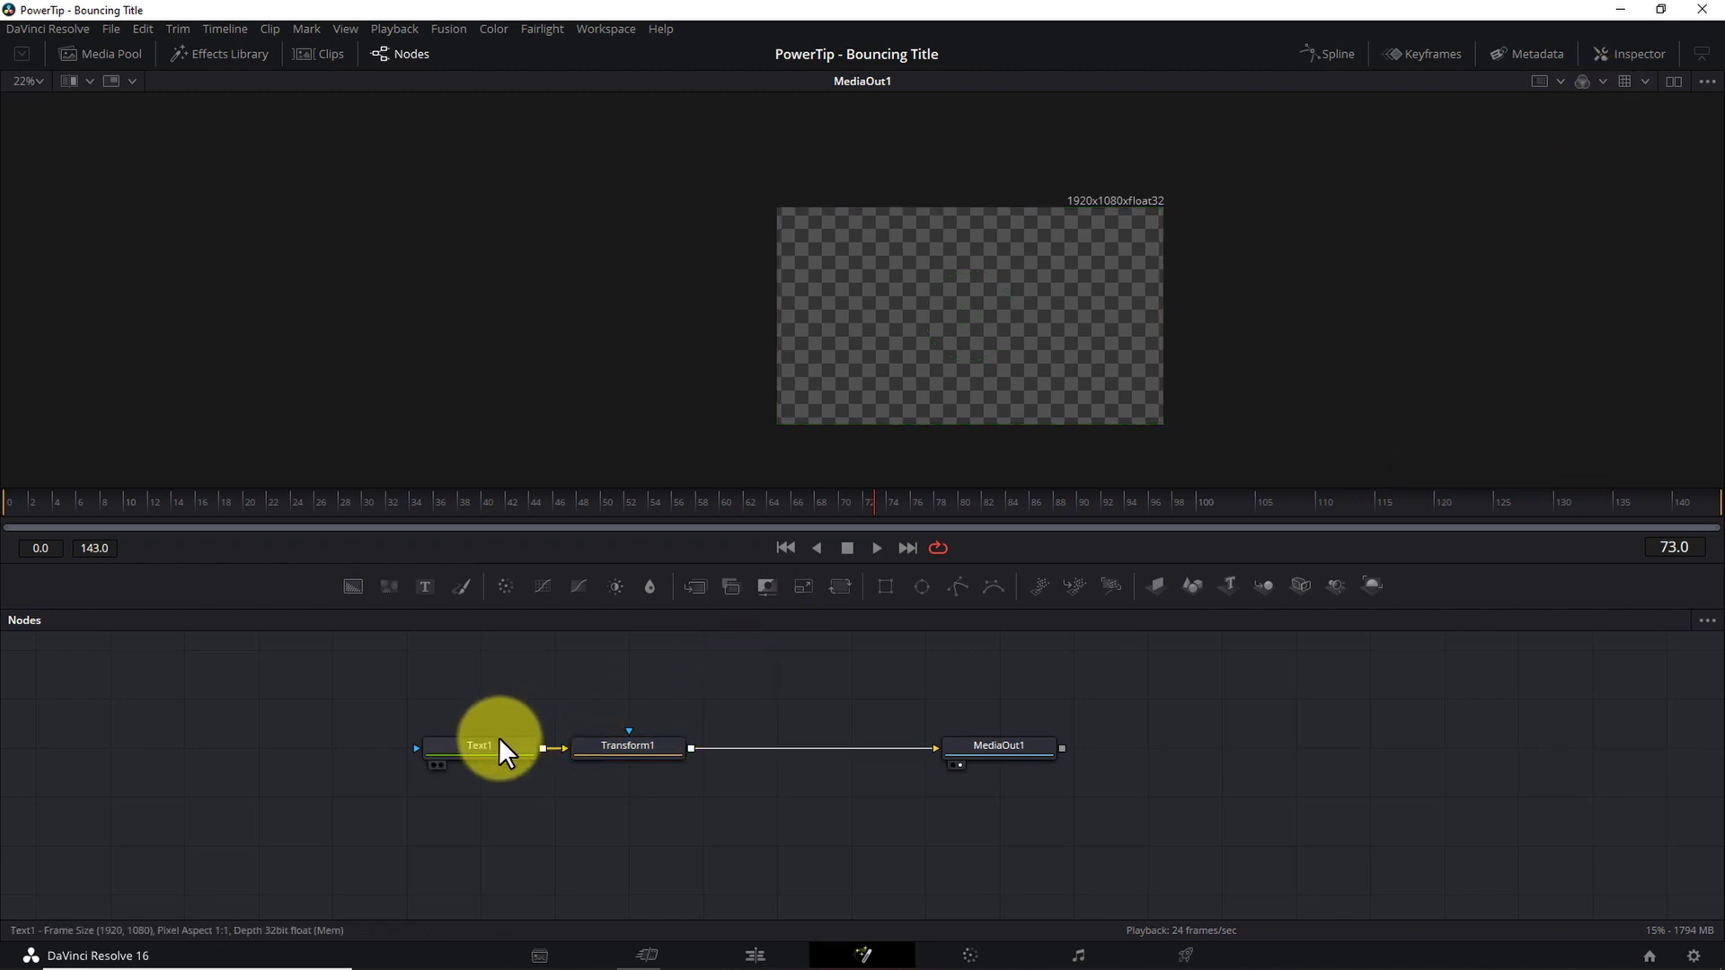
click(1621, 52)
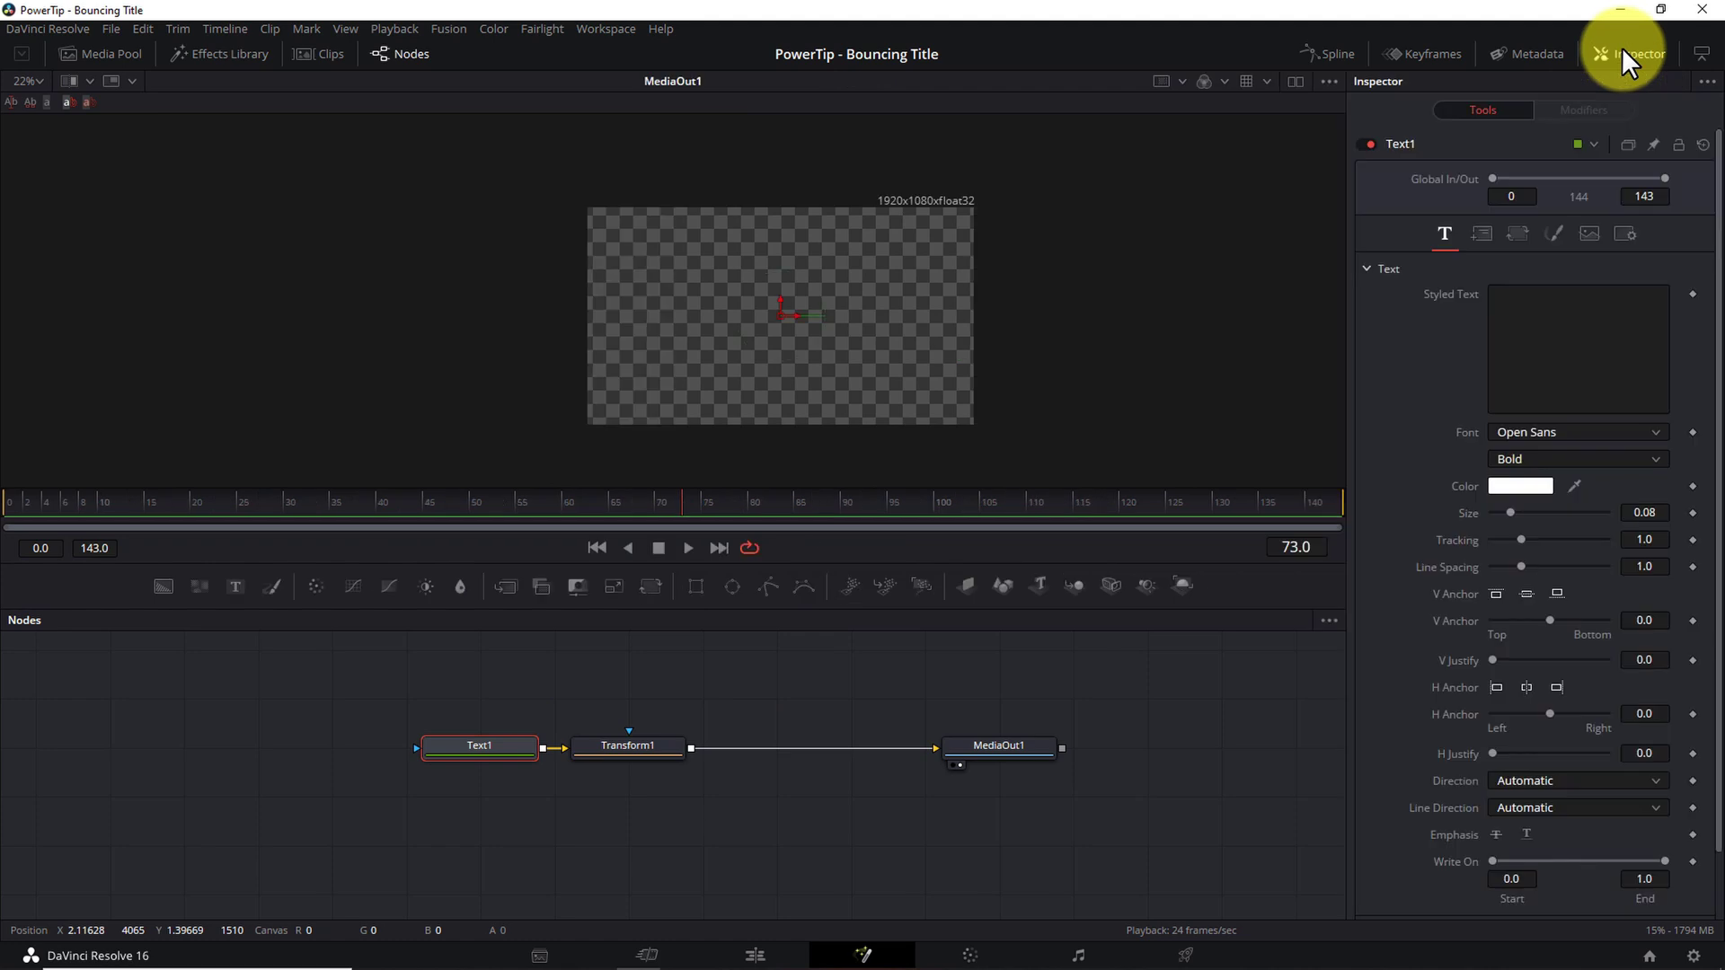
click(1517, 297)
text(BOU)
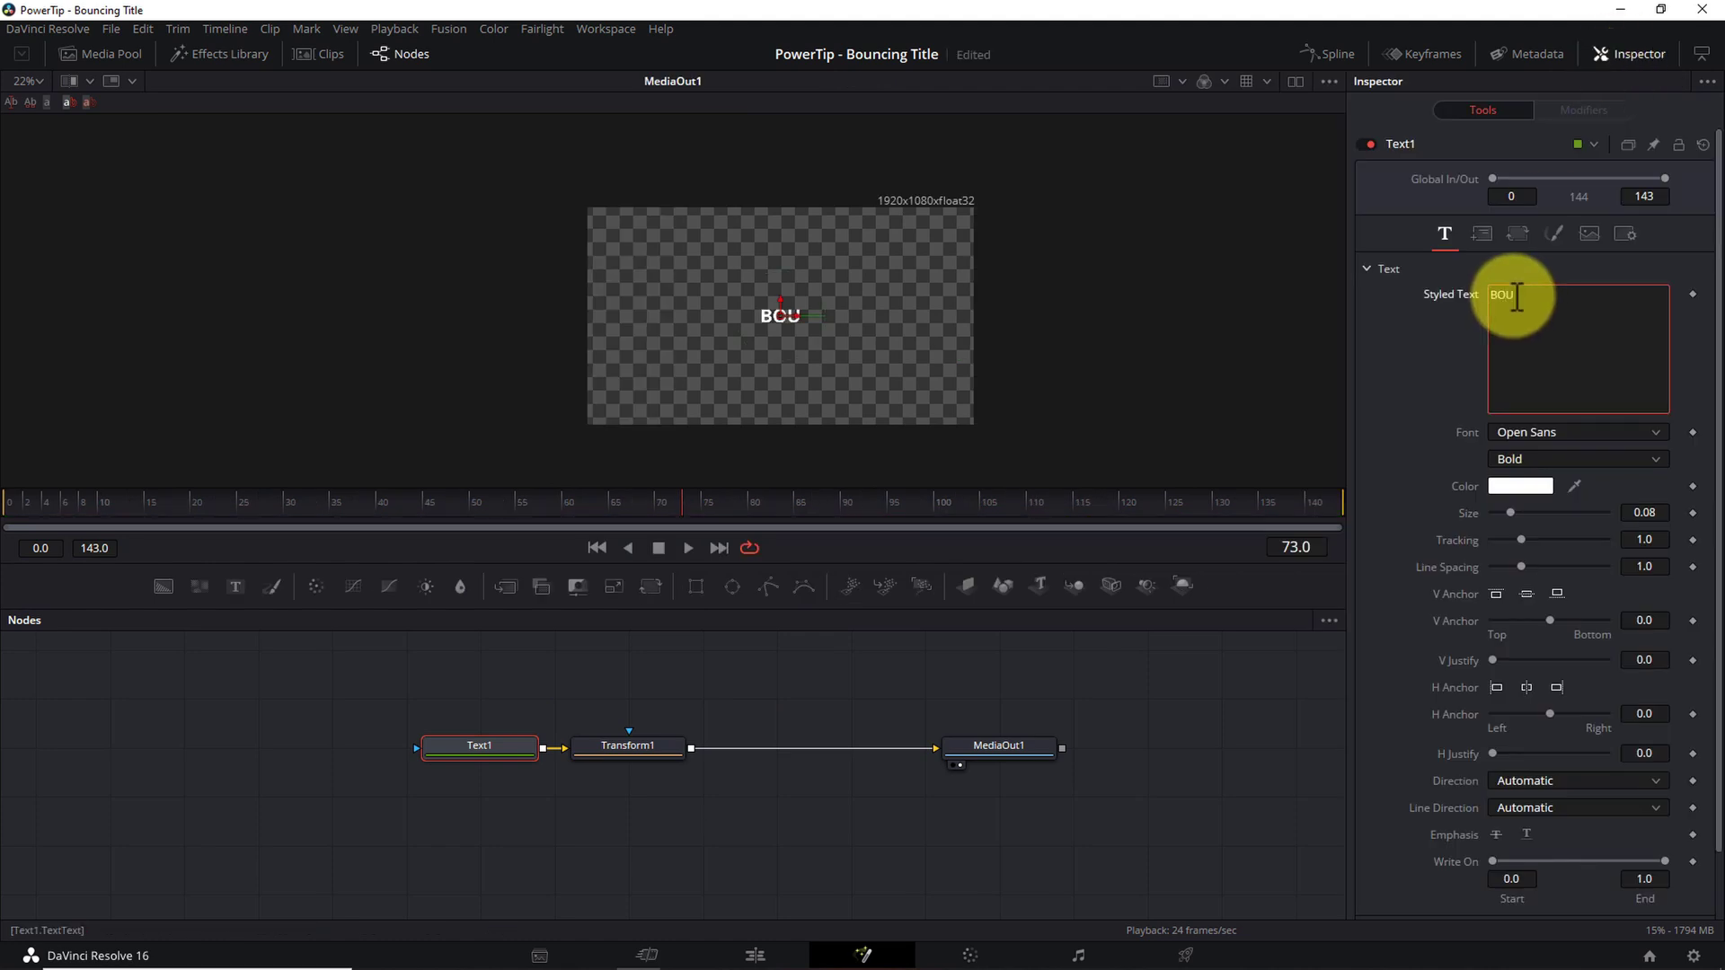
text(NCING TITLE)
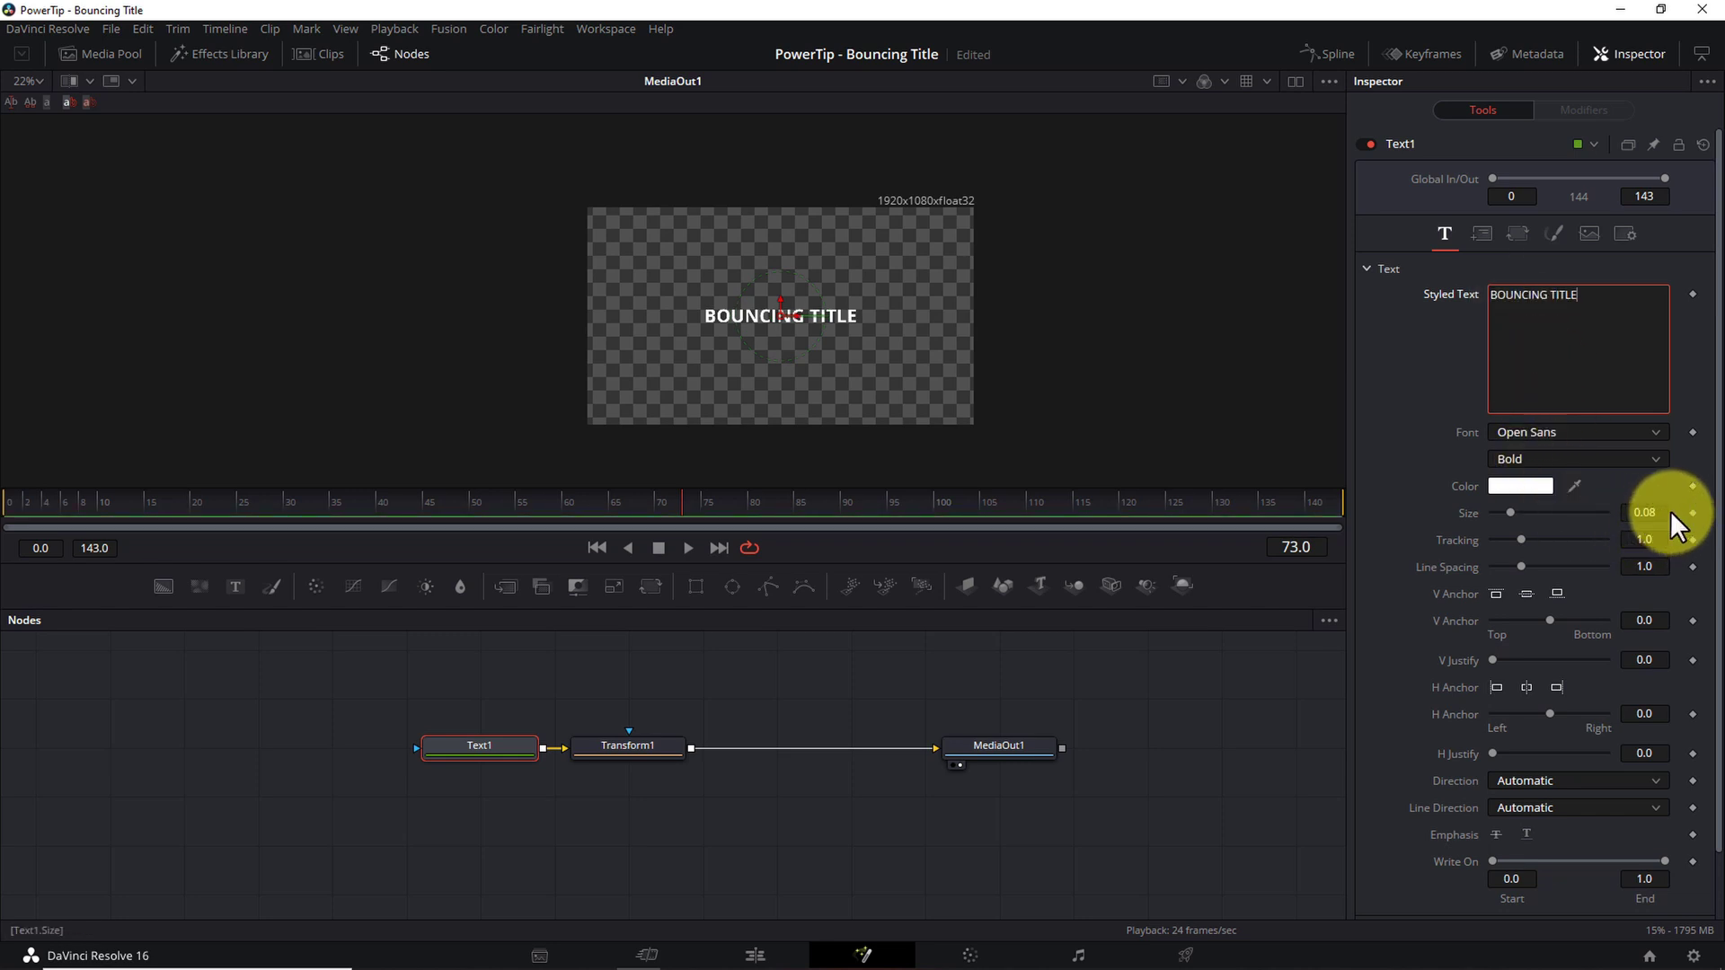
click(1013, 359)
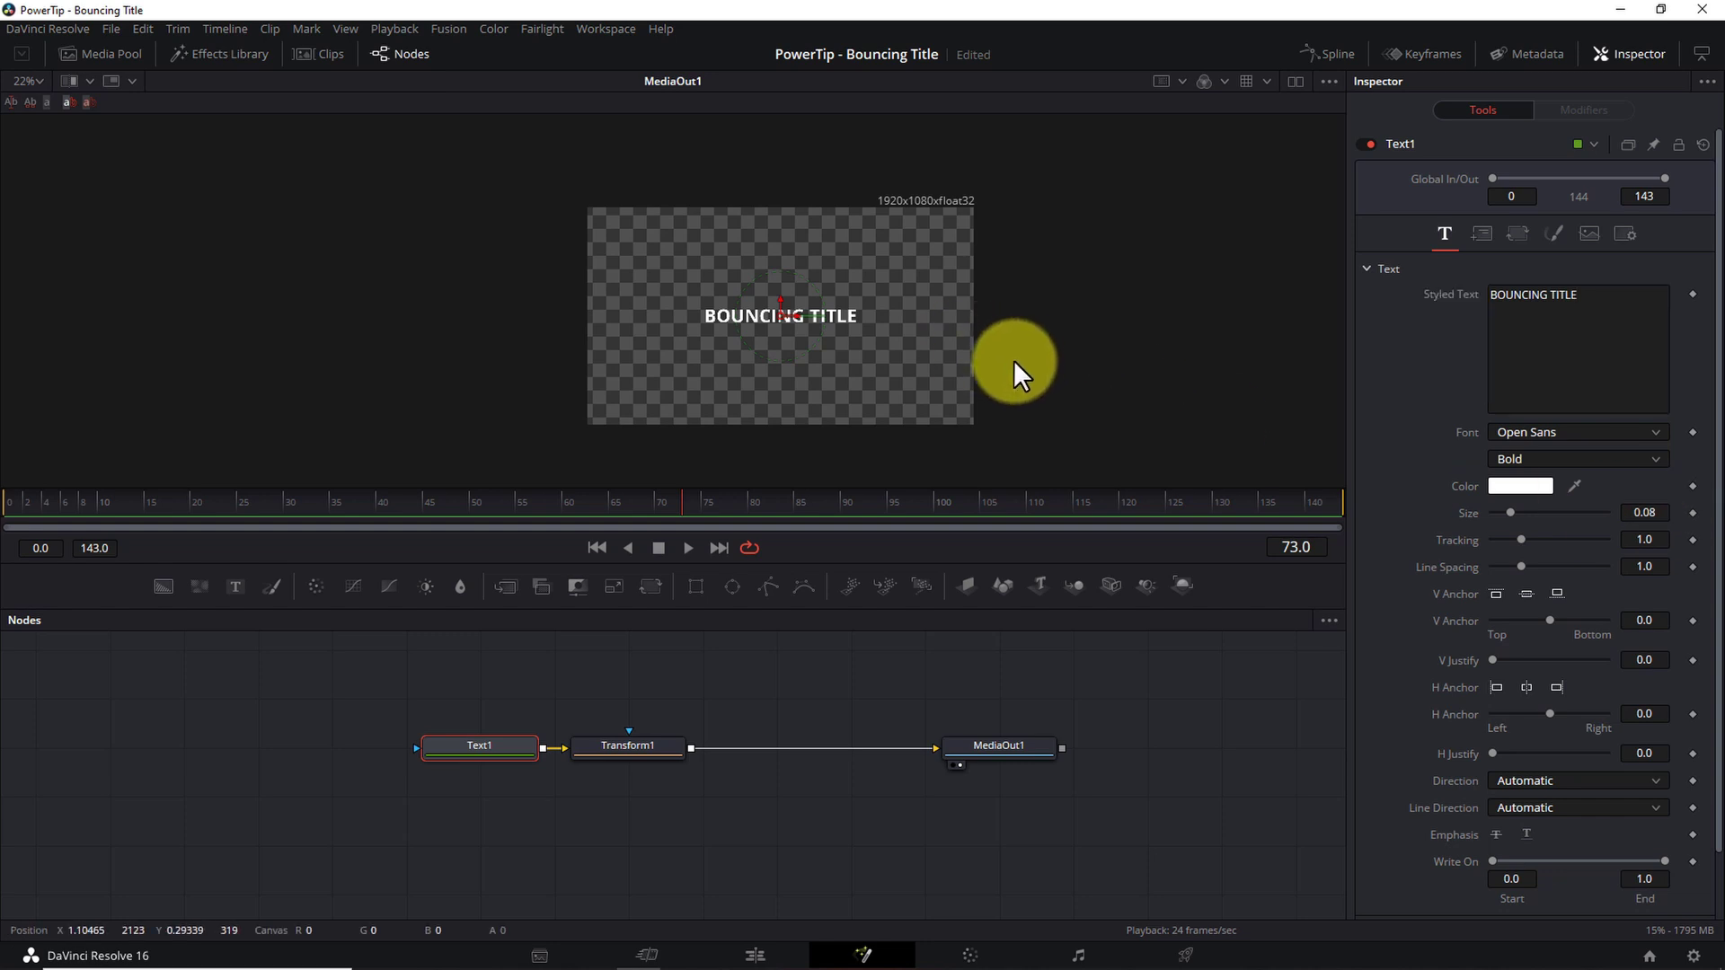
scroll(1013, 359, up, 2)
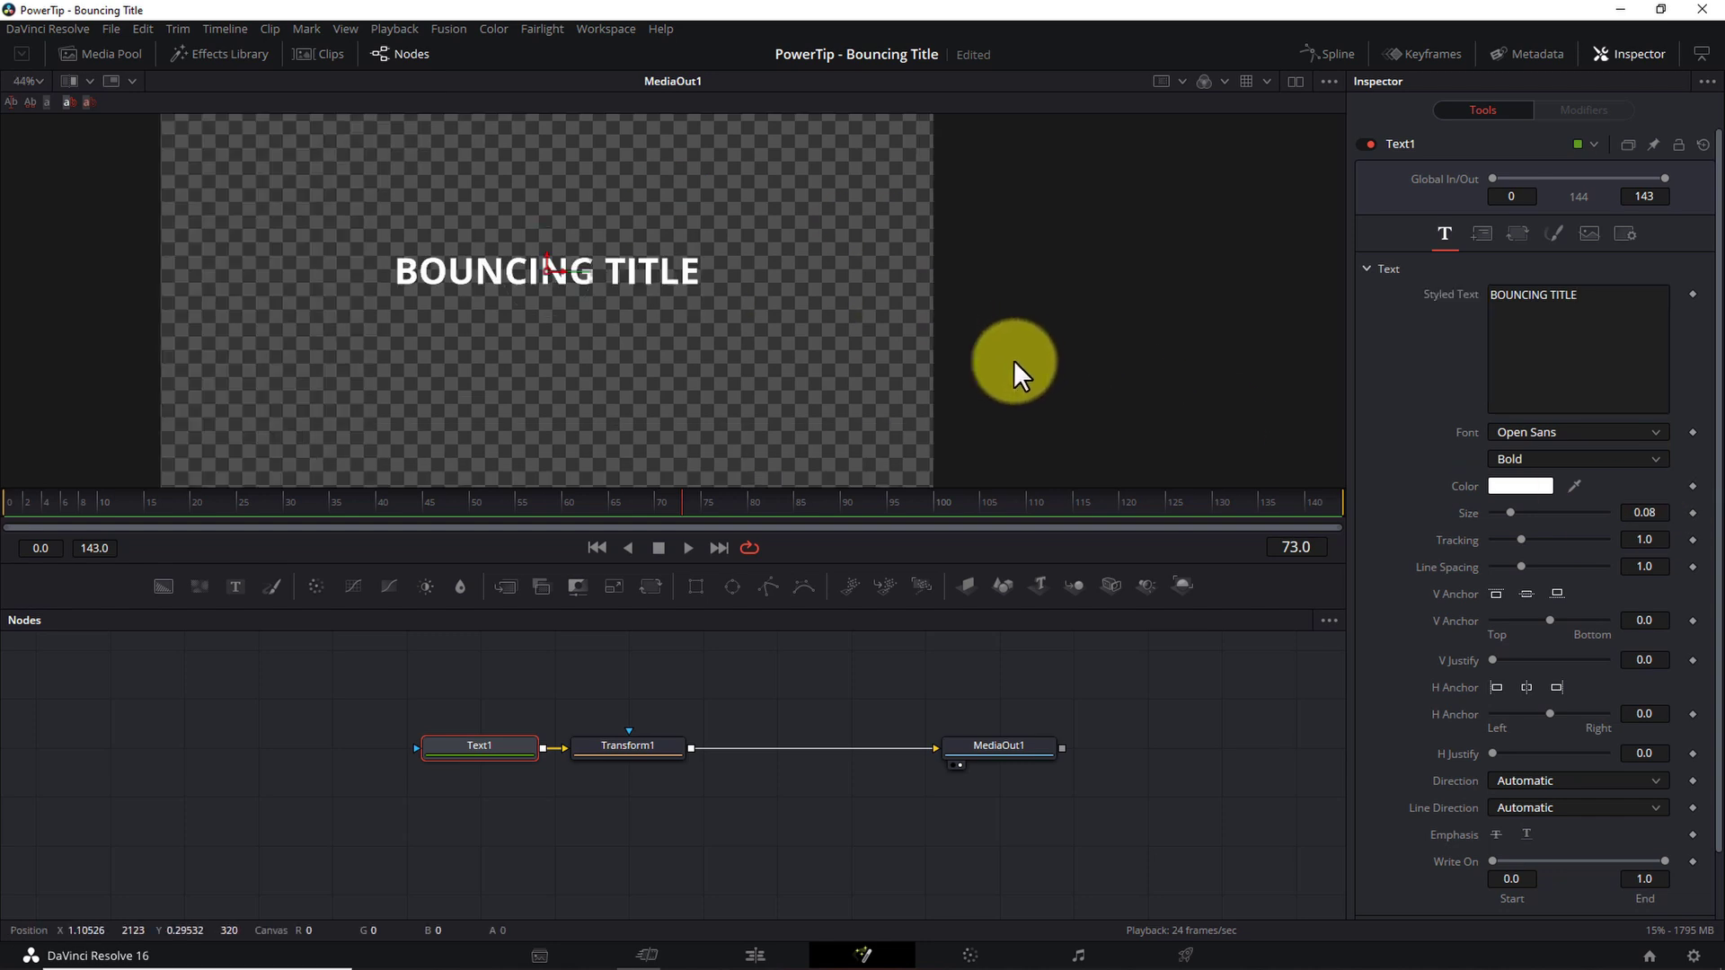
- Drive Transform1's Center with an XY Path modifier
click(628, 739)
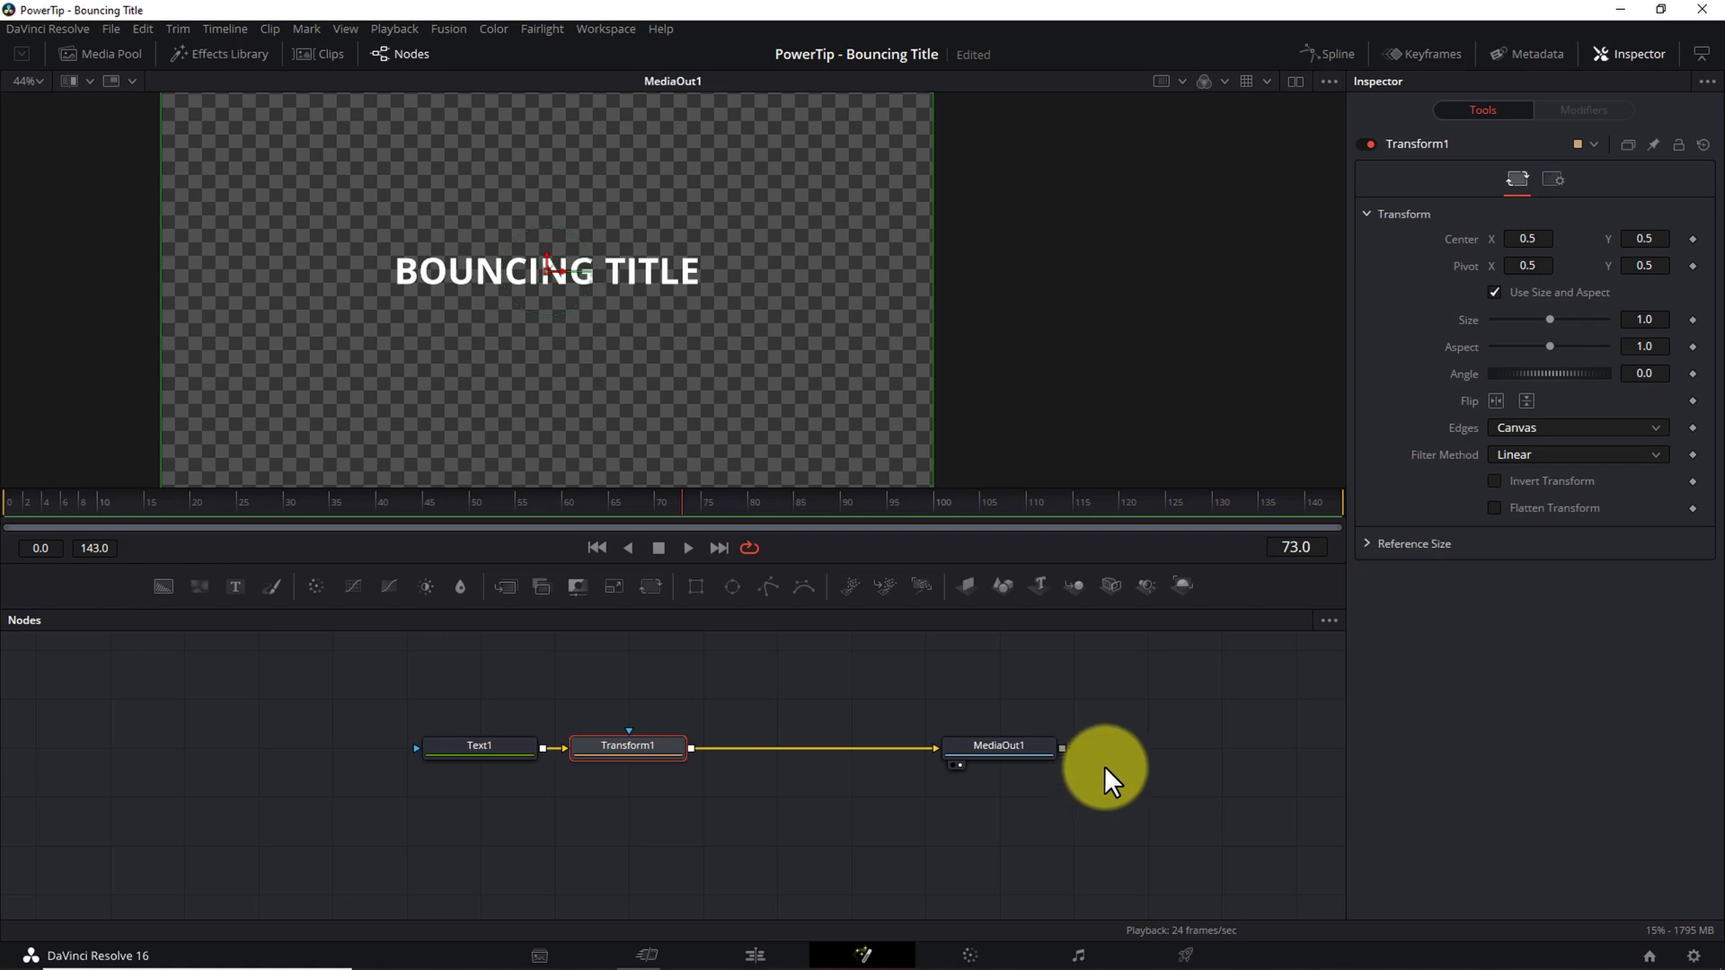
right_click(1463, 239)
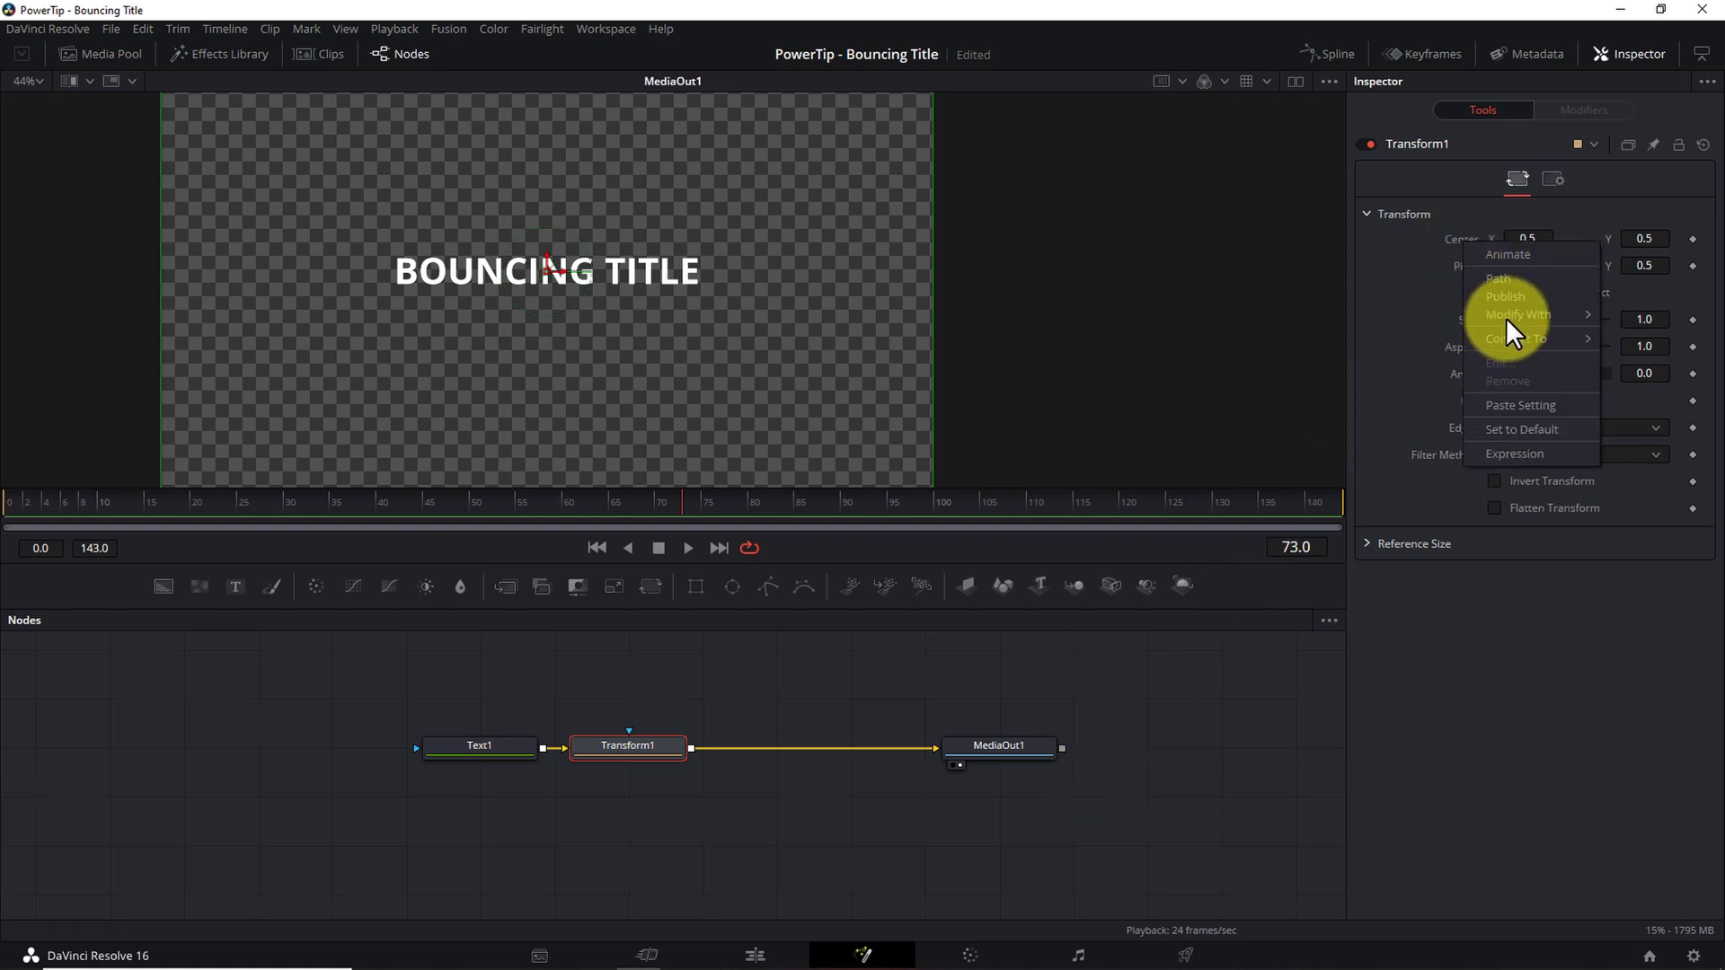
mouse_move(1505, 316)
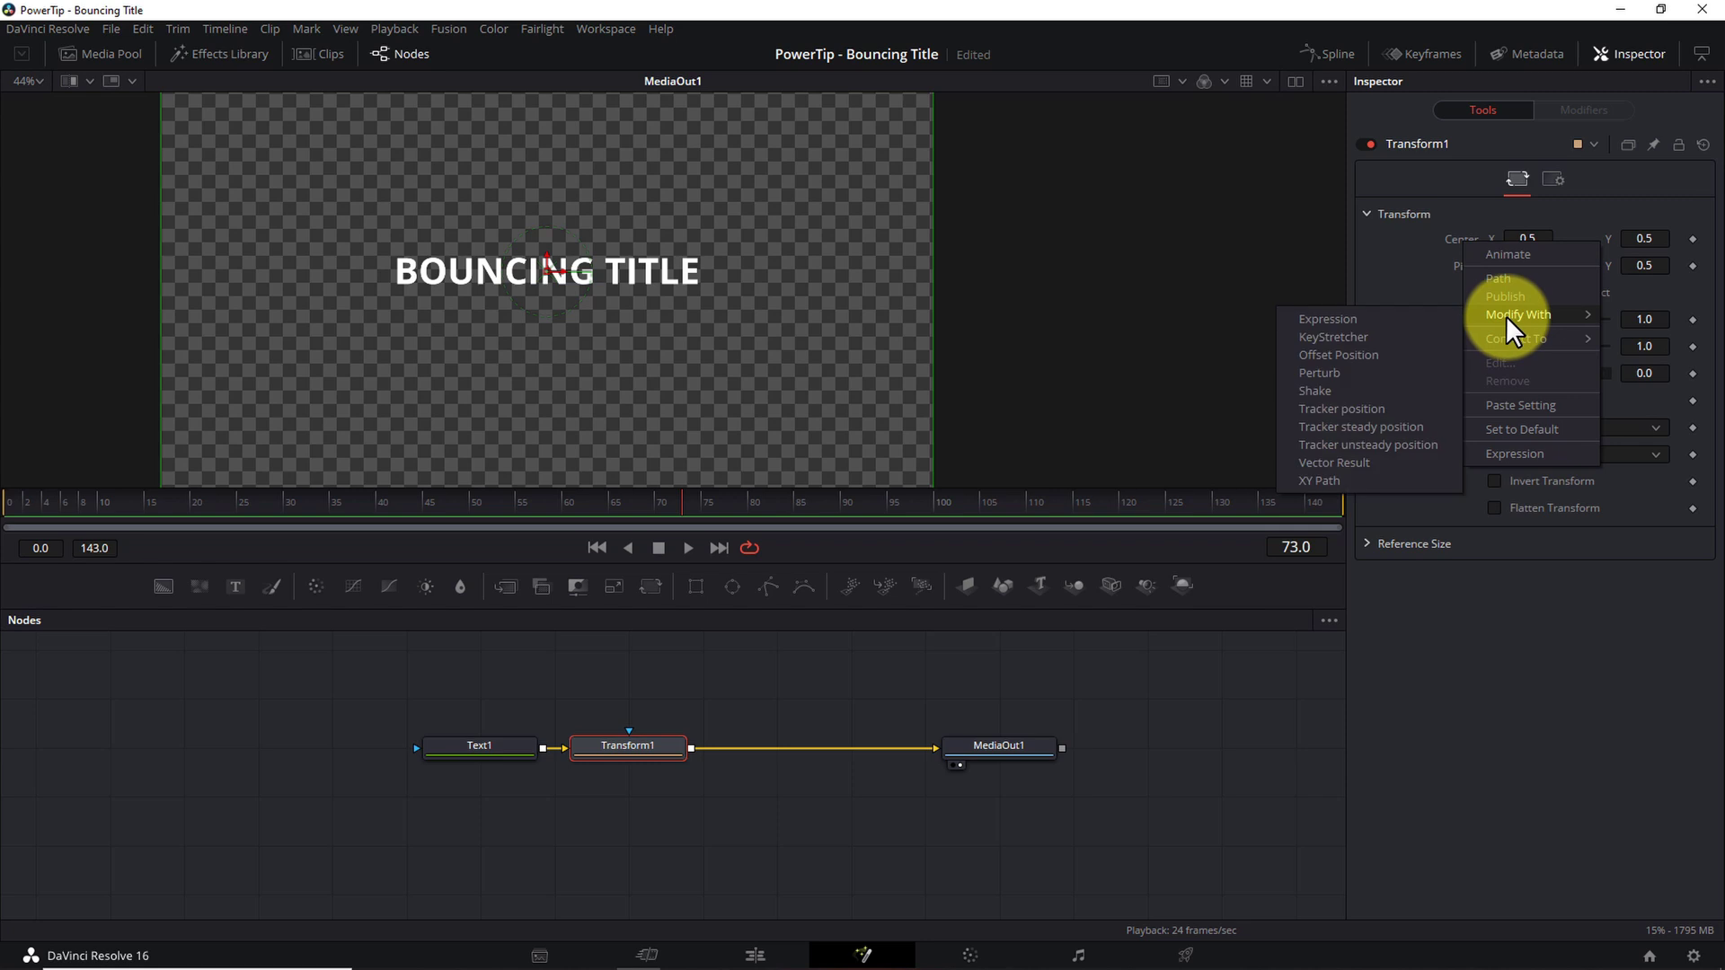
click(1354, 480)
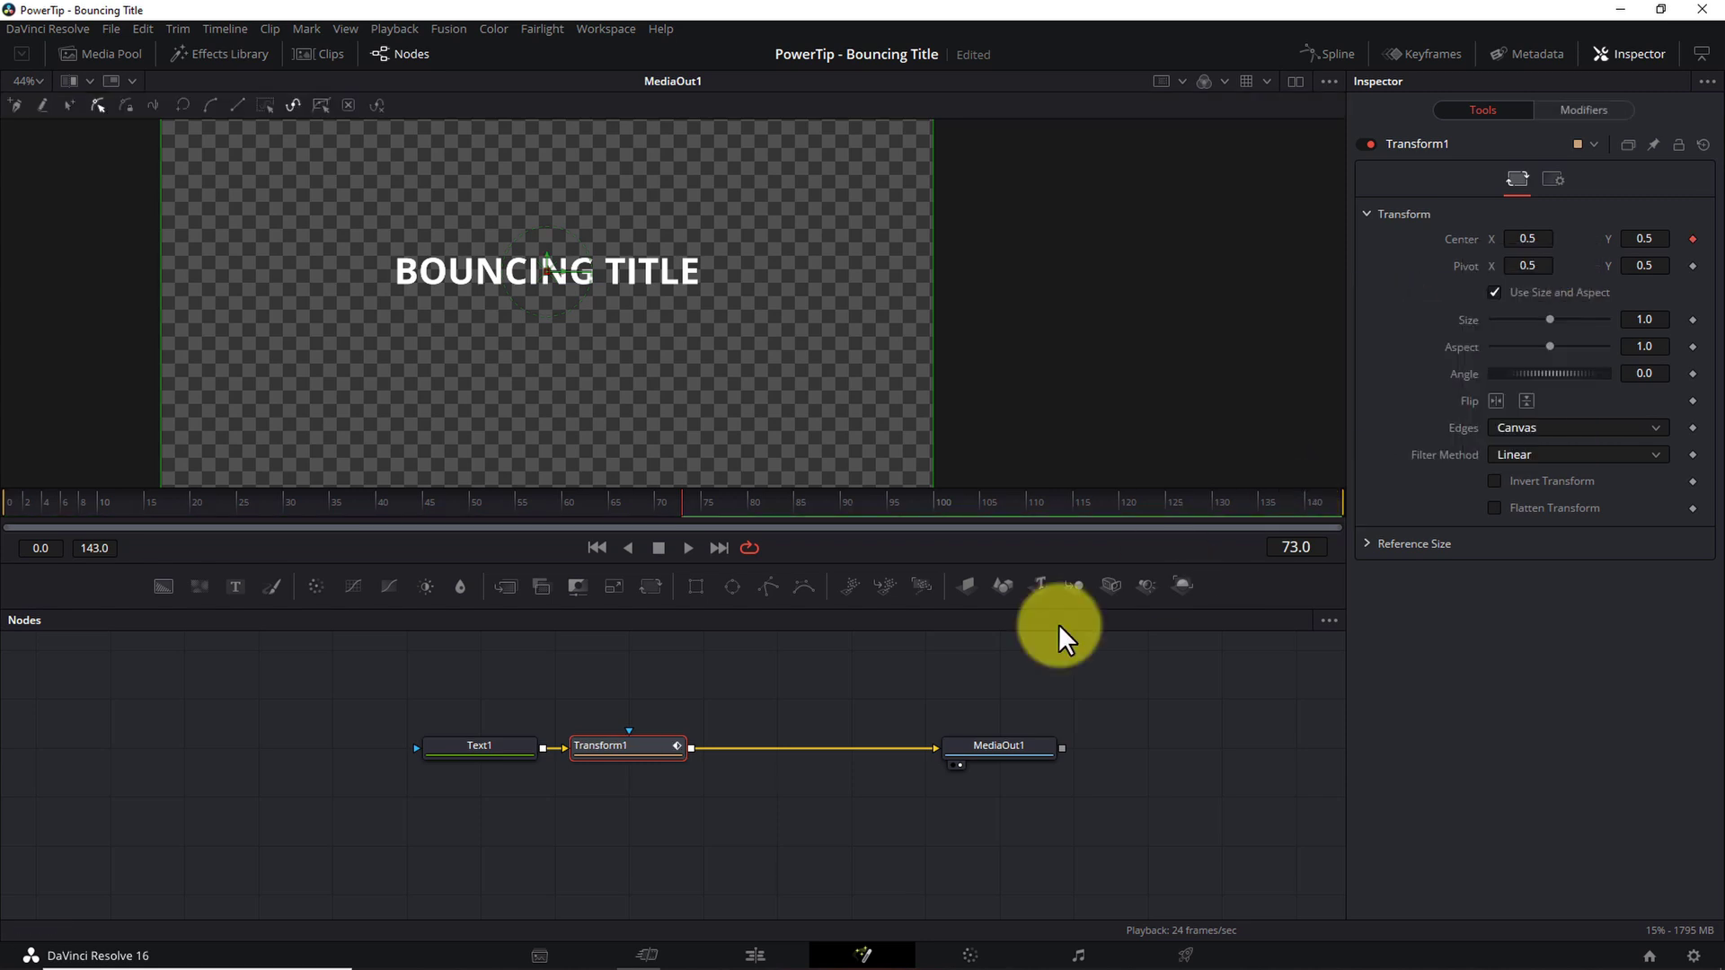
- Fit the canvas in an enlarged viewer and move to frame 24
click(33, 80)
click(27, 105)
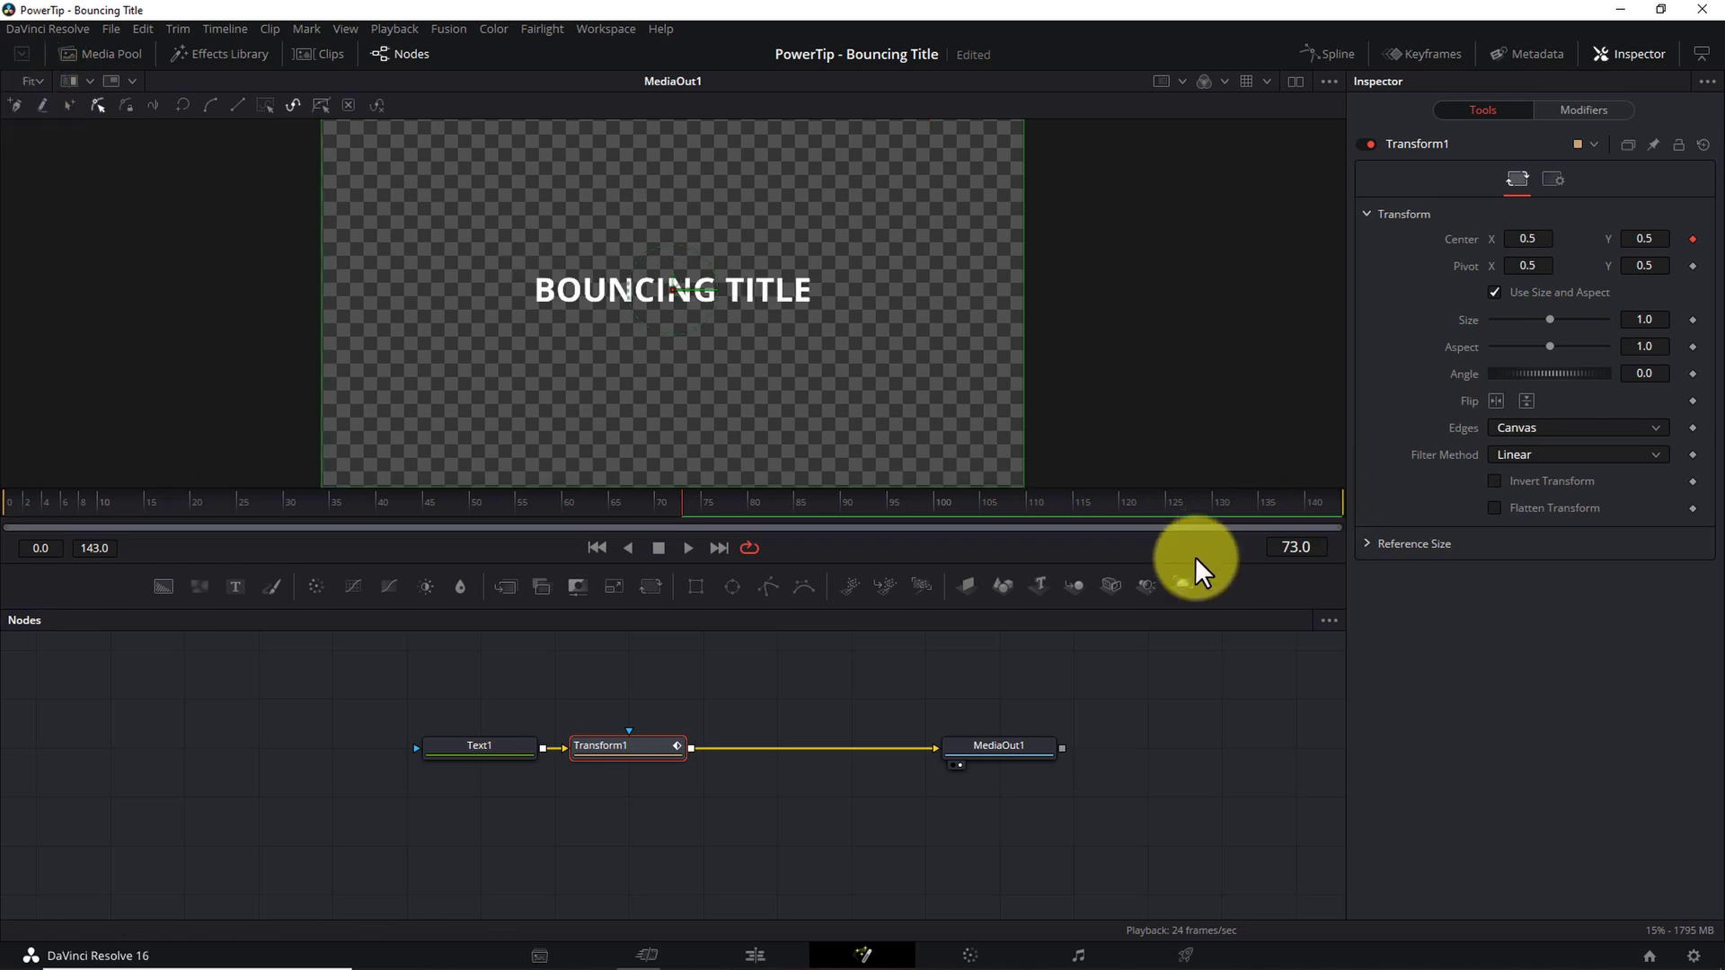
drag(1197, 562, 1186, 638)
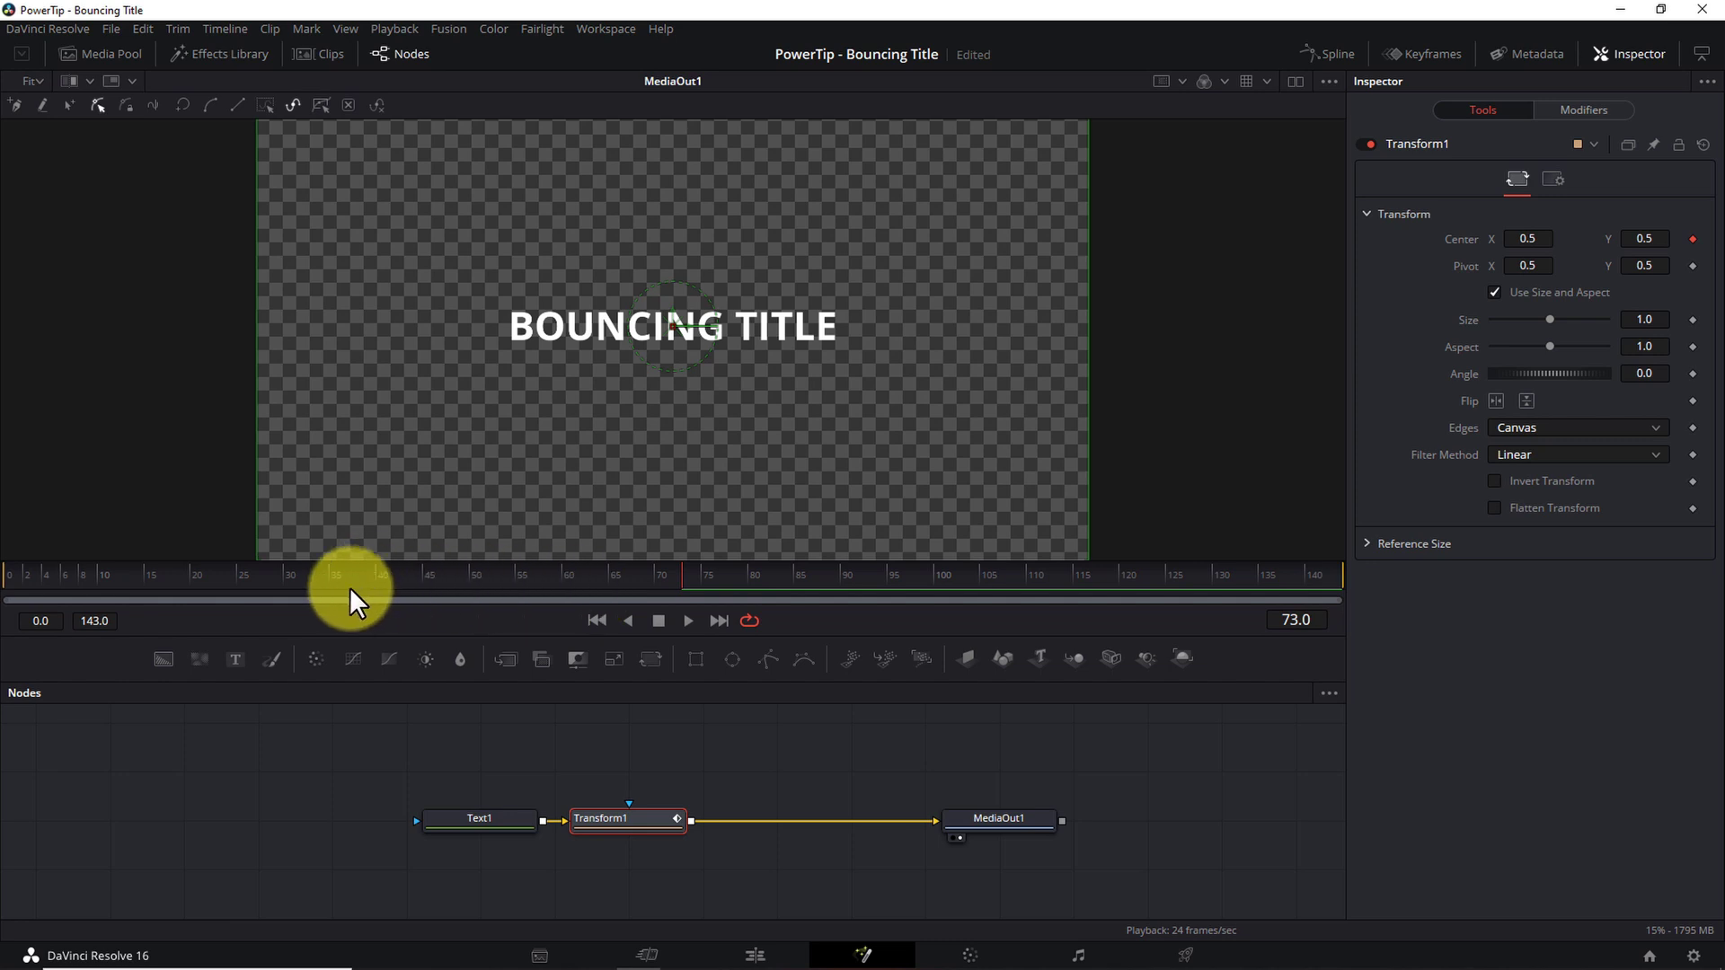
click(235, 575)
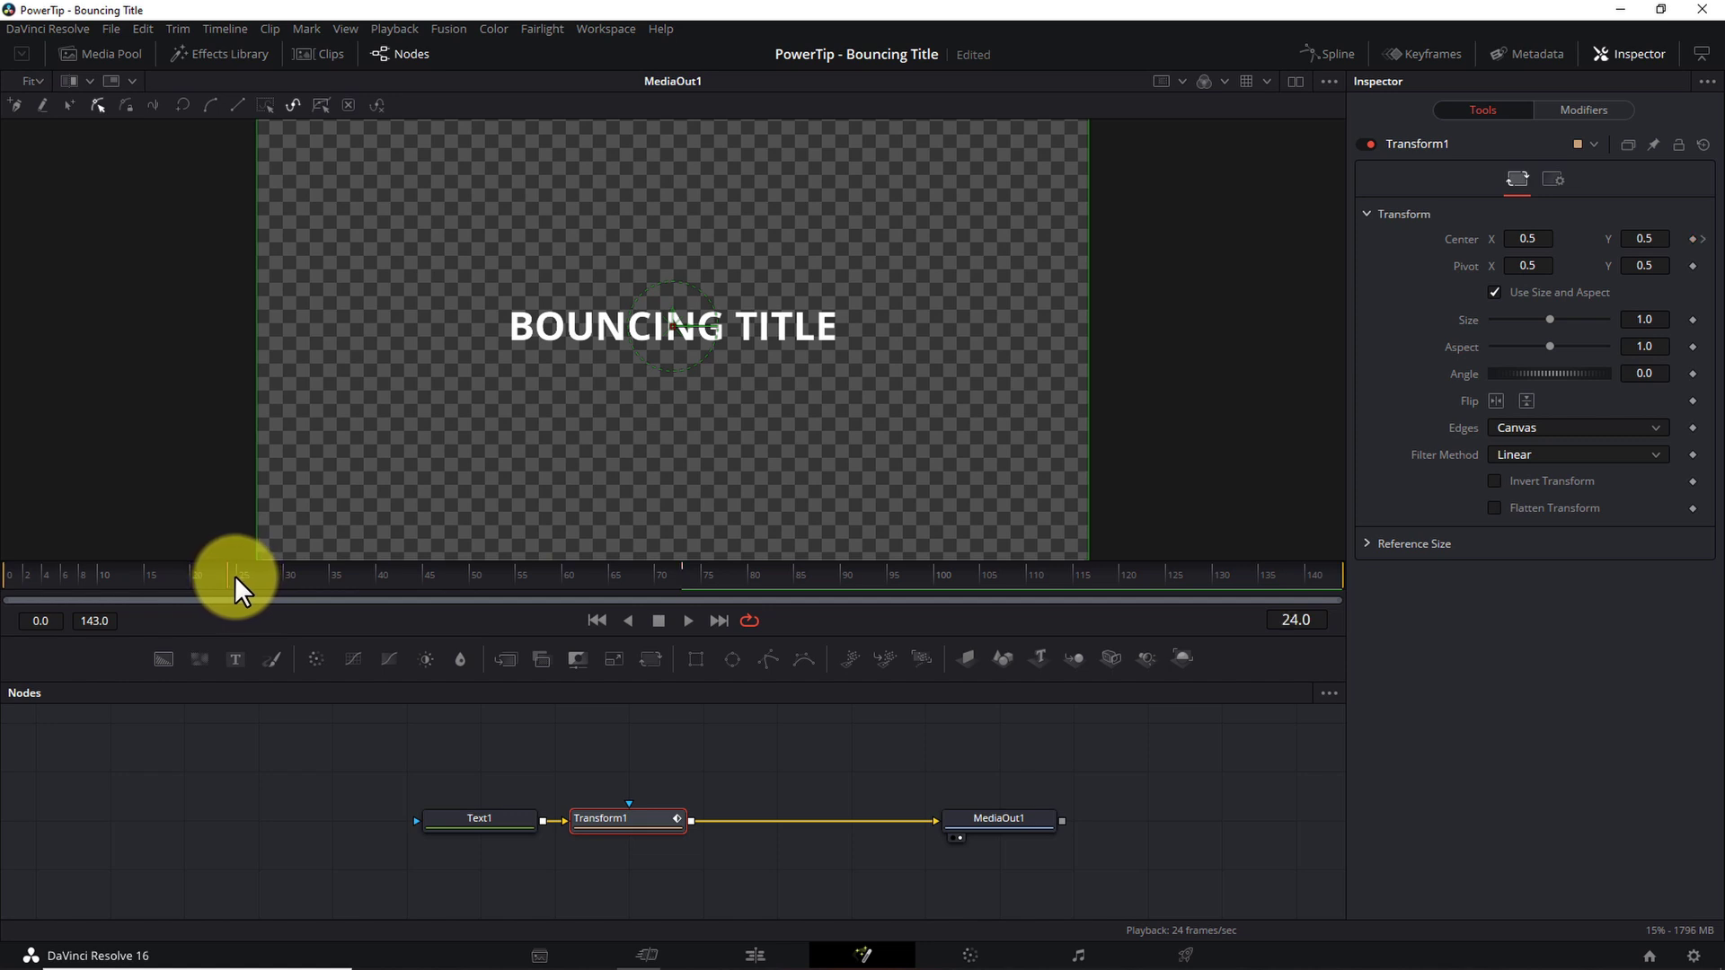
- Keyframe the title's Center at frame 24, then raise it near the top of frame at frame 0
click(1693, 239)
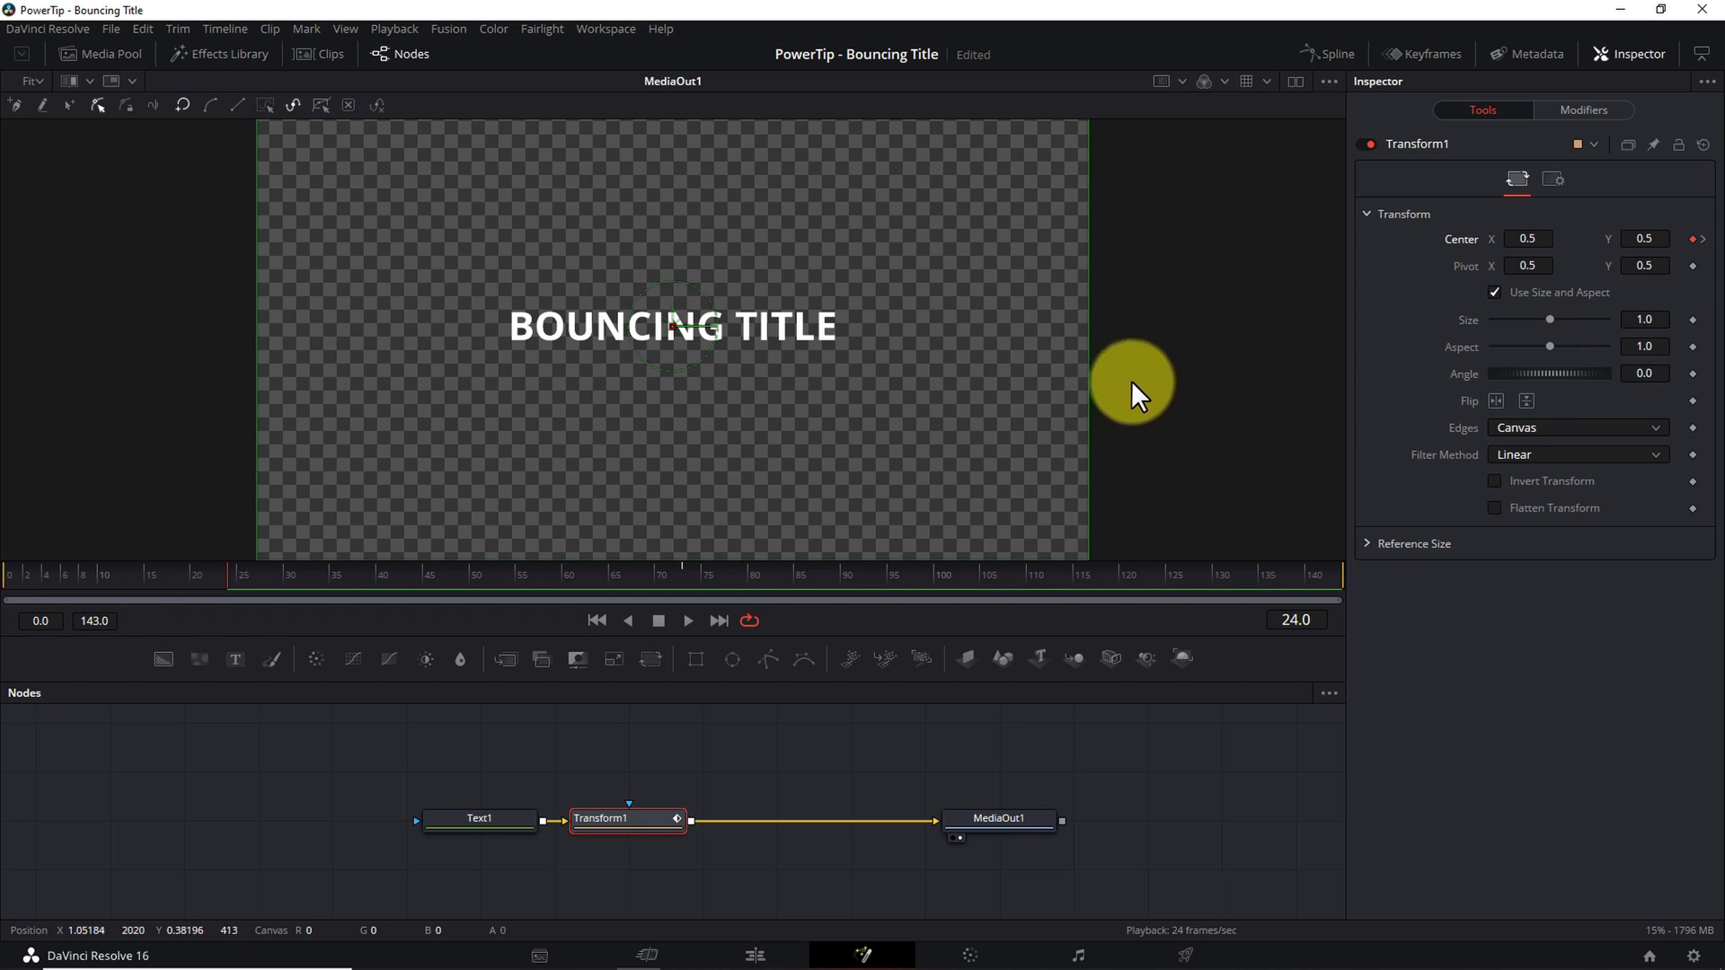
scroll(1130, 380, down, 2)
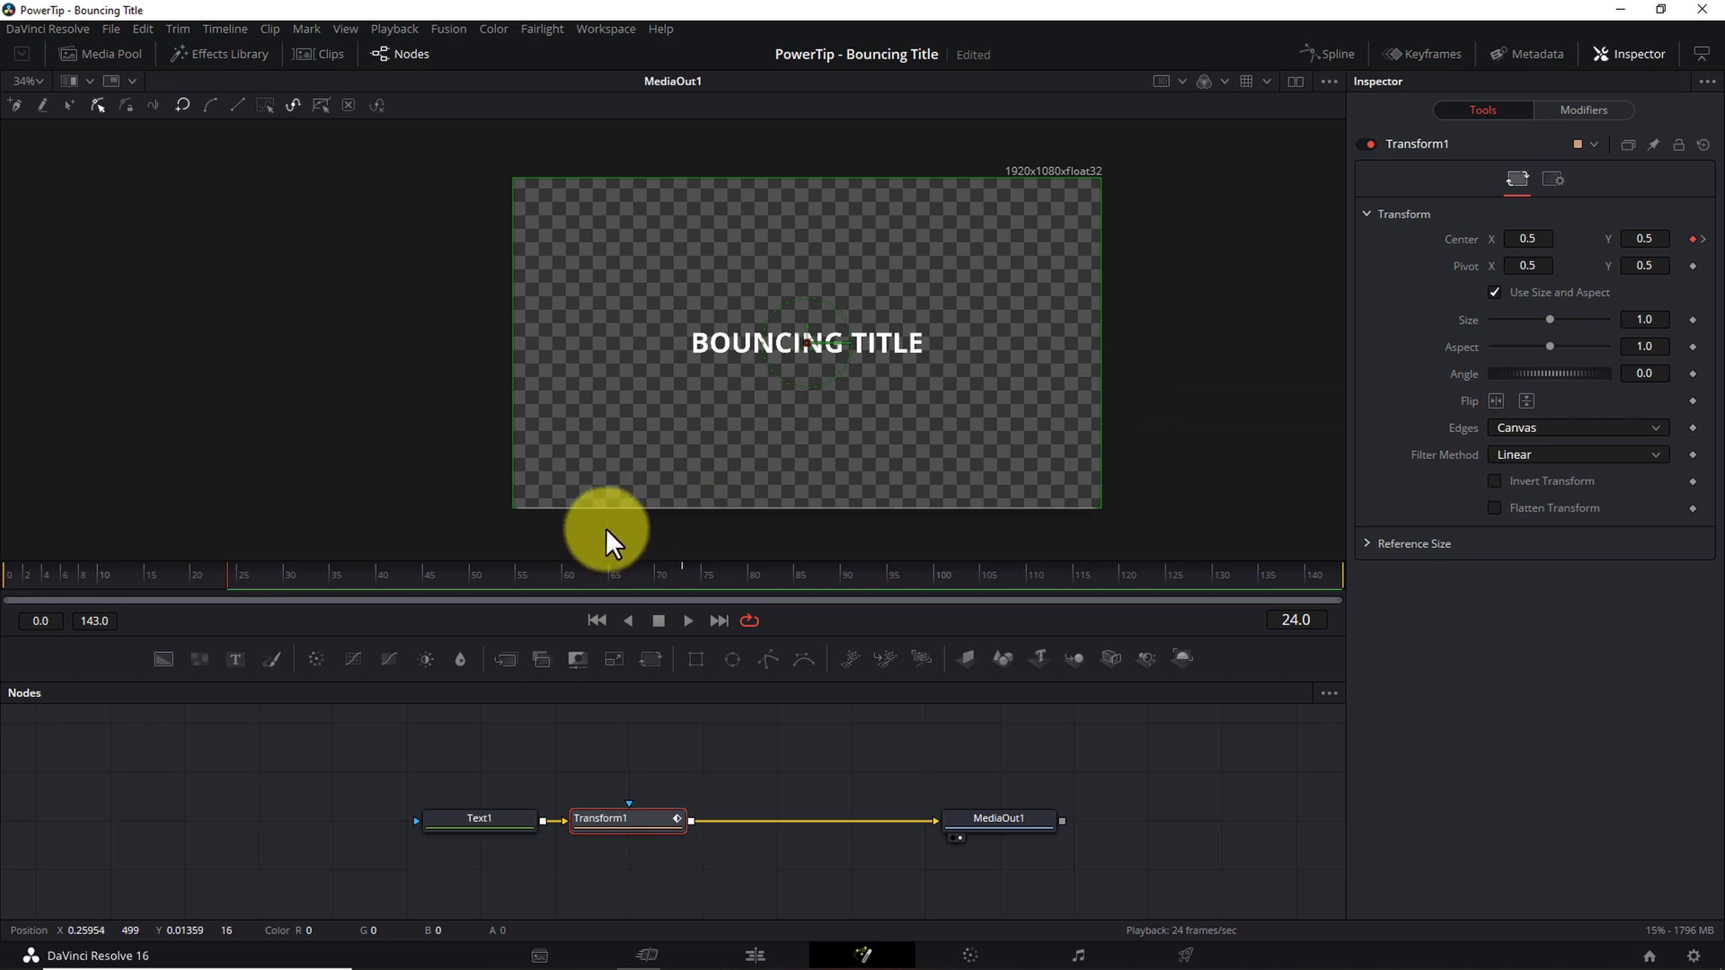
click(5, 581)
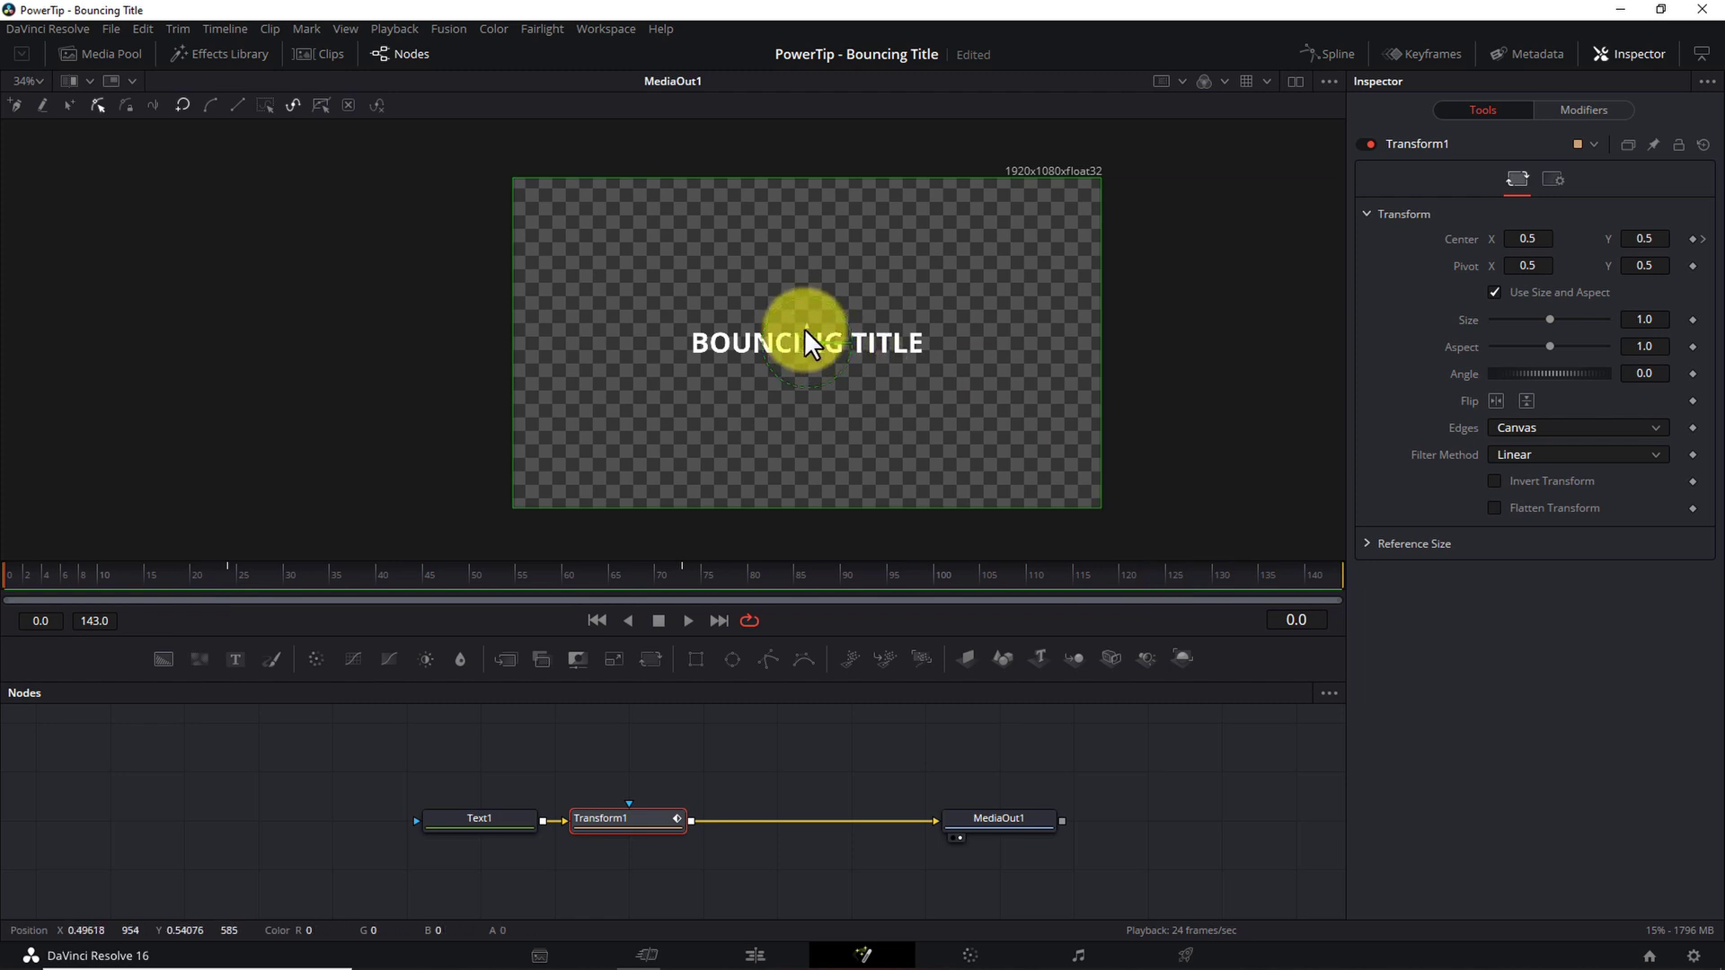
drag(806, 330, 821, 153)
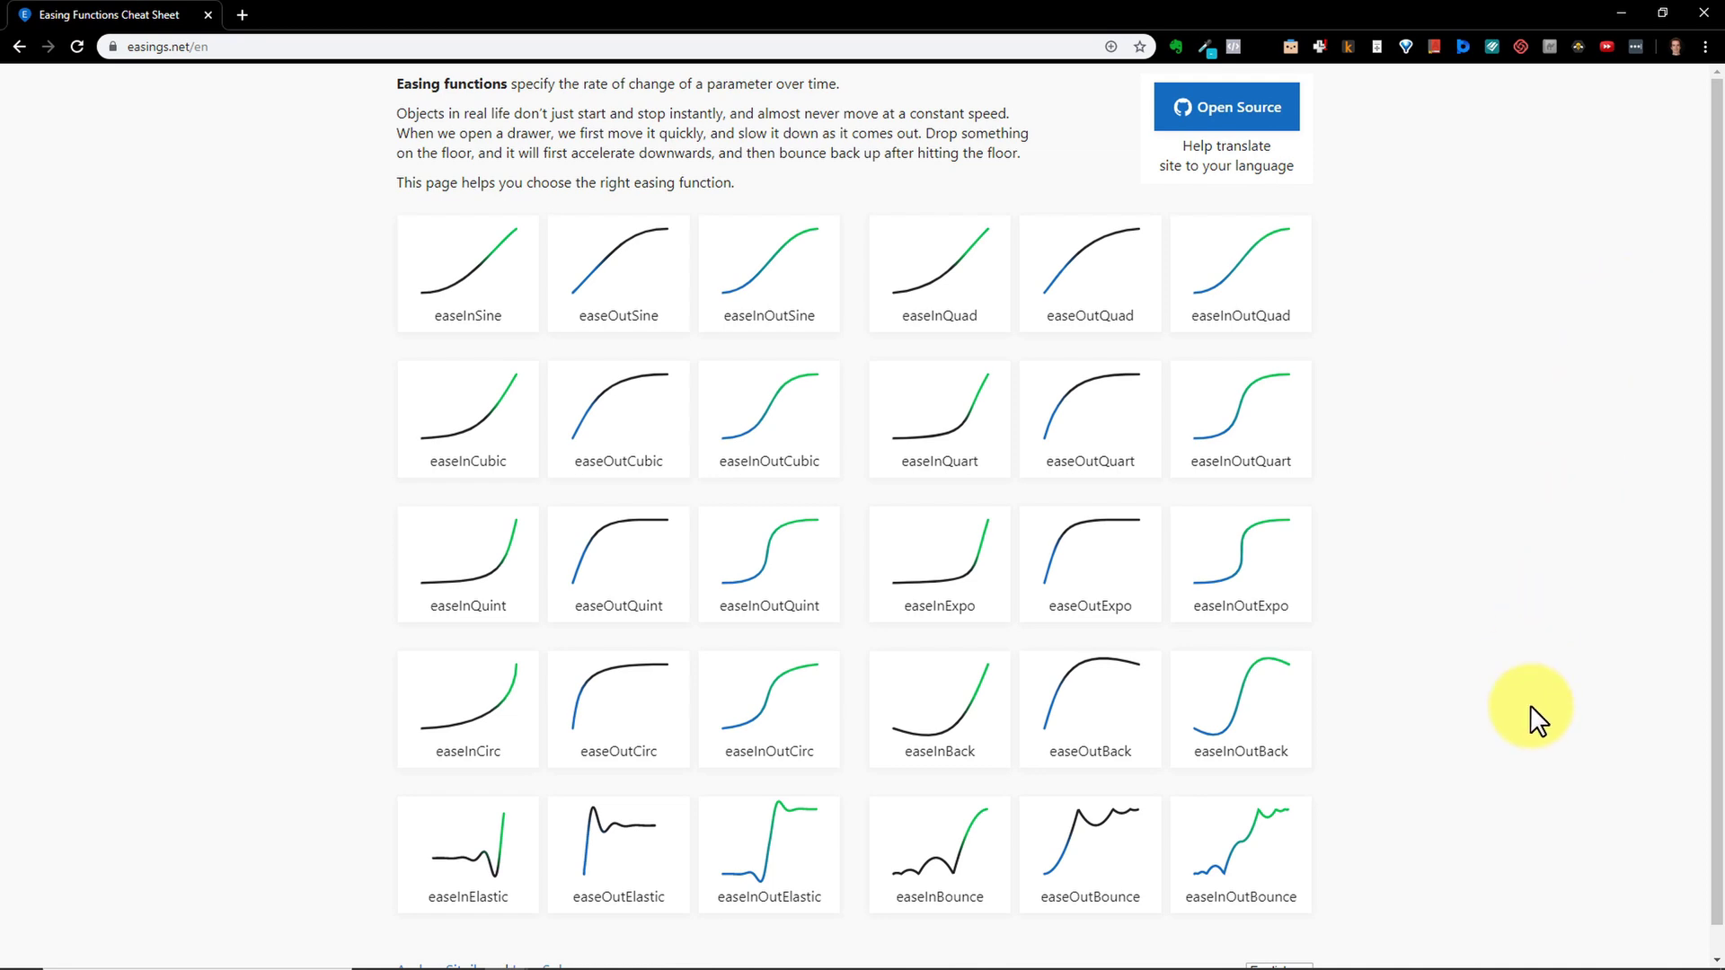
- Open easeOutBounce, preview it on position, and reveal its Position CSS keyframes
click(1103, 876)
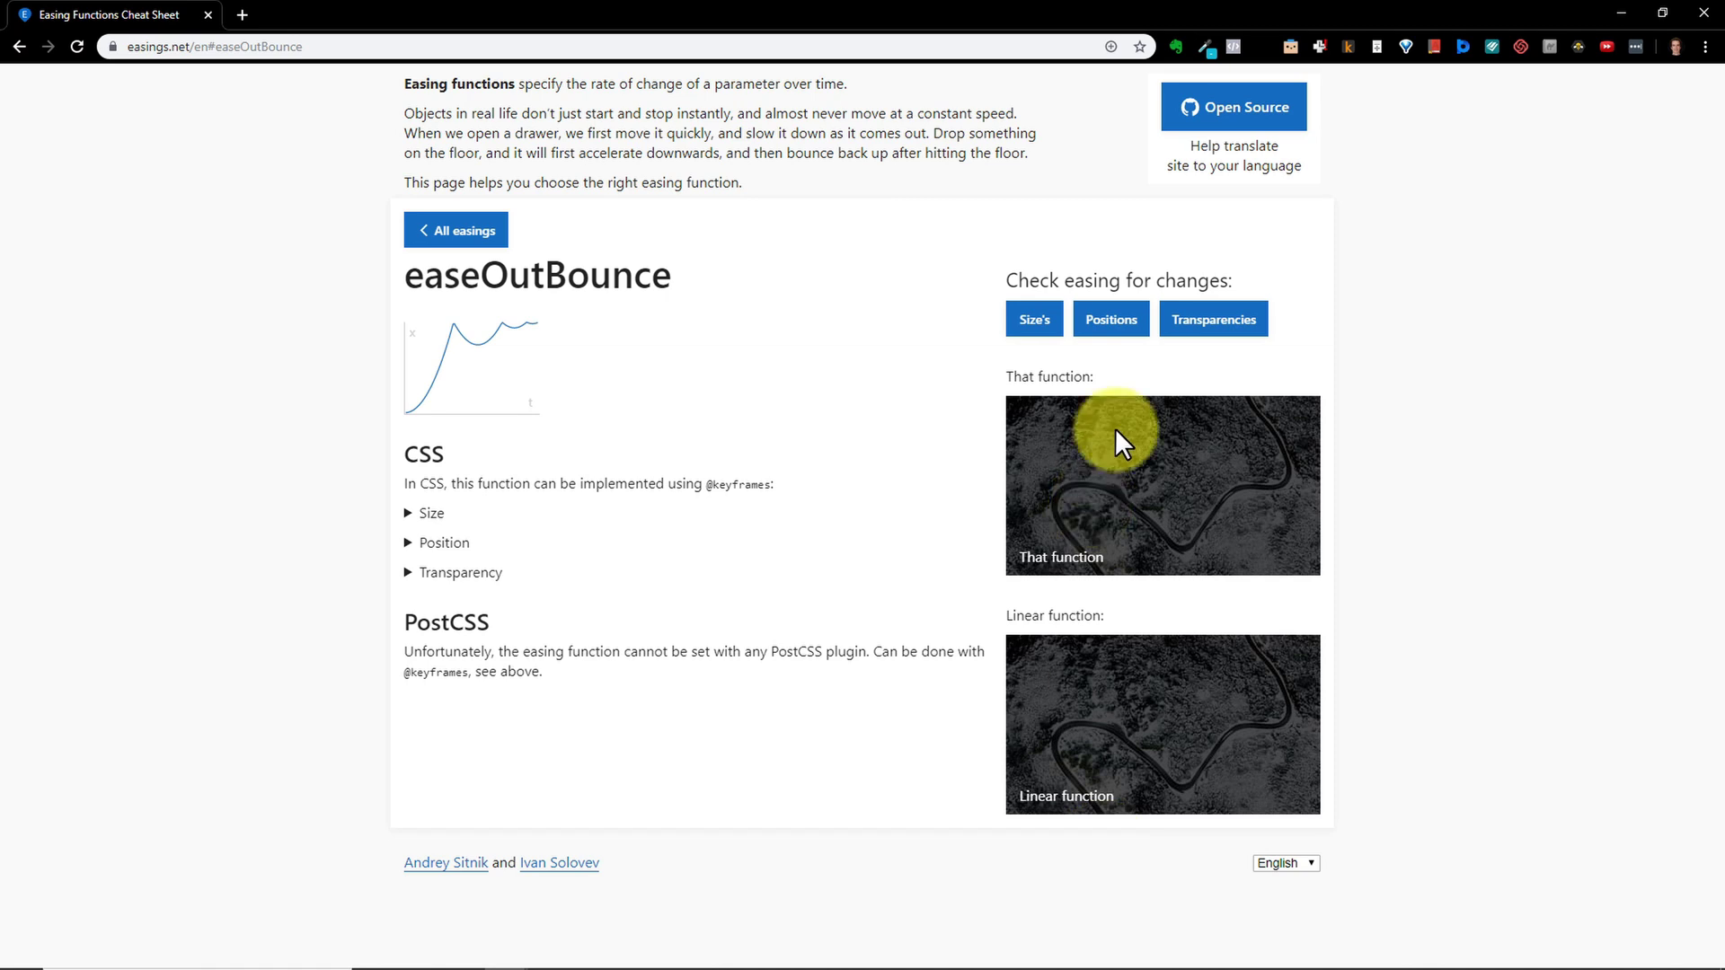
click(1114, 329)
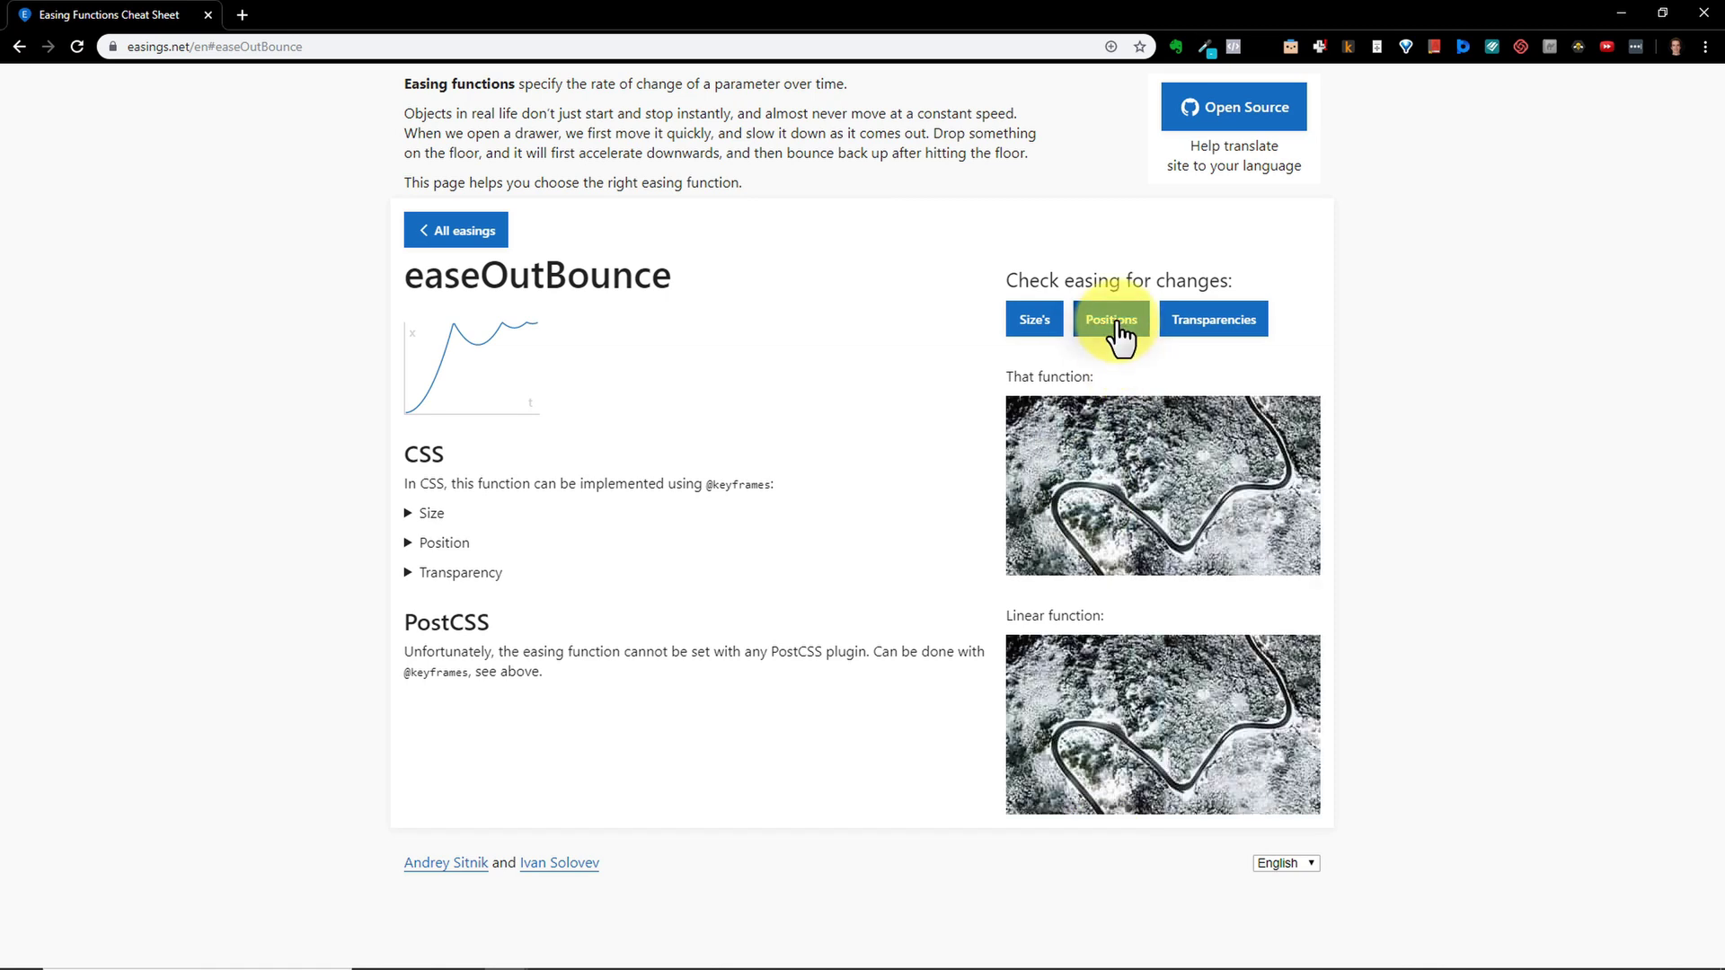
click(458, 545)
scroll(798, 672, down, 5)
scroll(797, 672, up, 5)
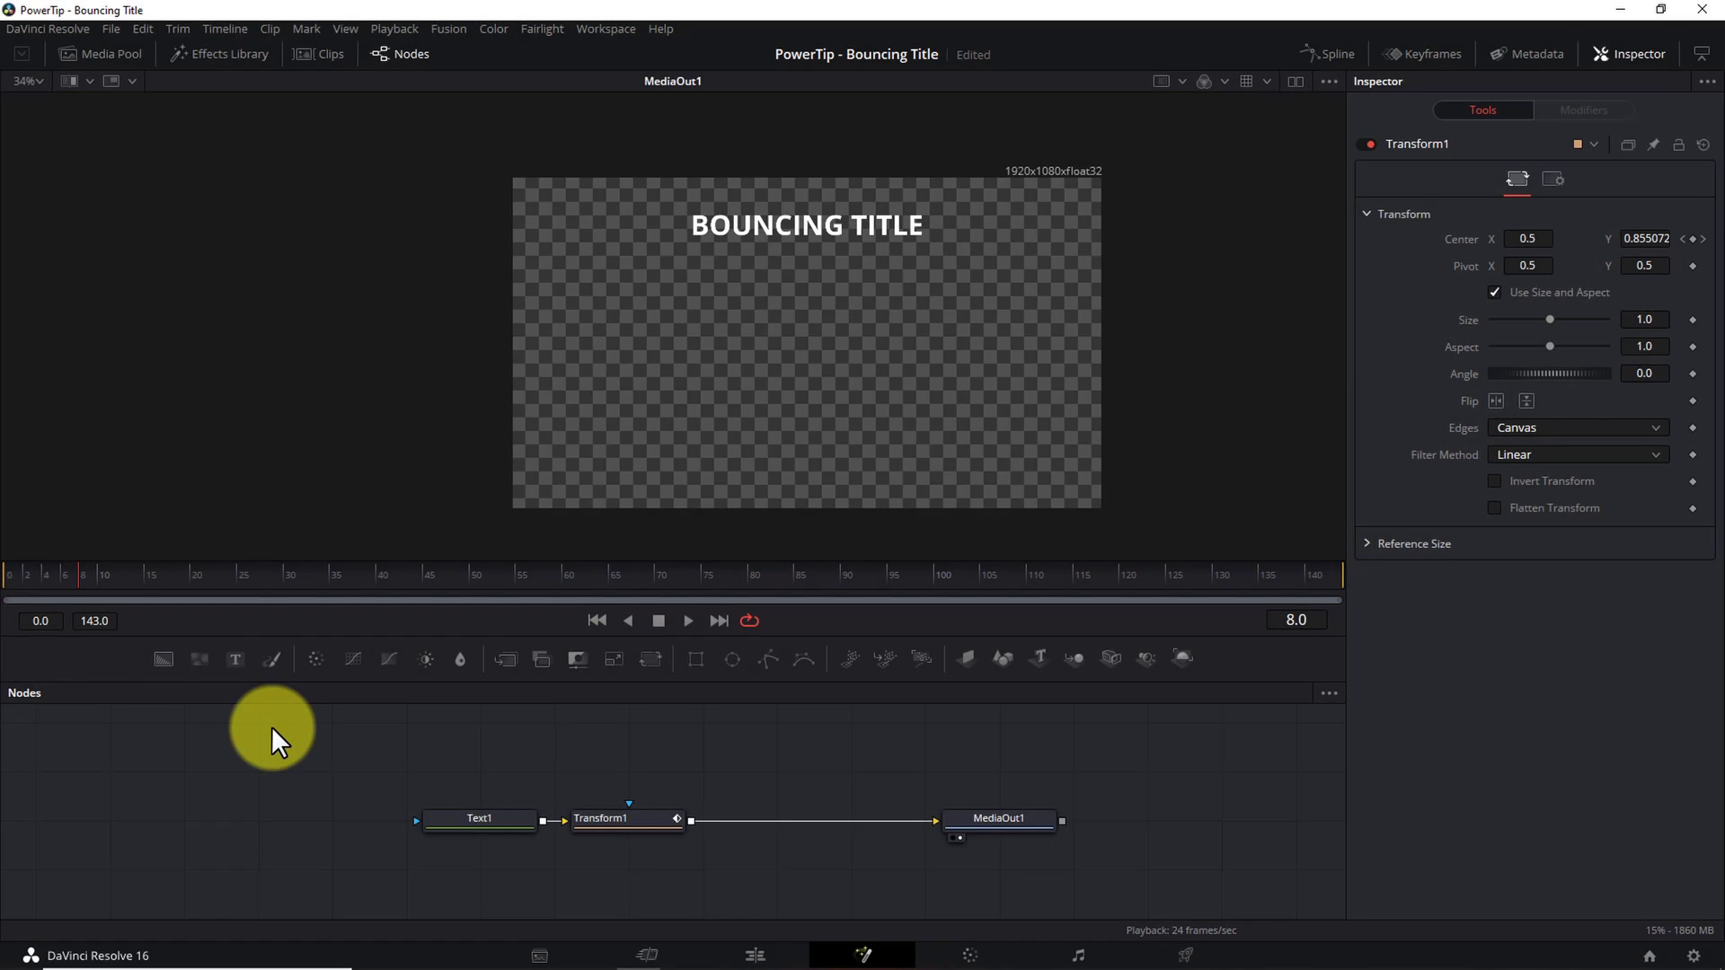
- Enter Center Y bounce values 0.51 and 0.504 at successive bounce frames
click(1644, 238)
text(0.51)
key(Tab)
click(1652, 238)
text(0.504)
key(Tab)
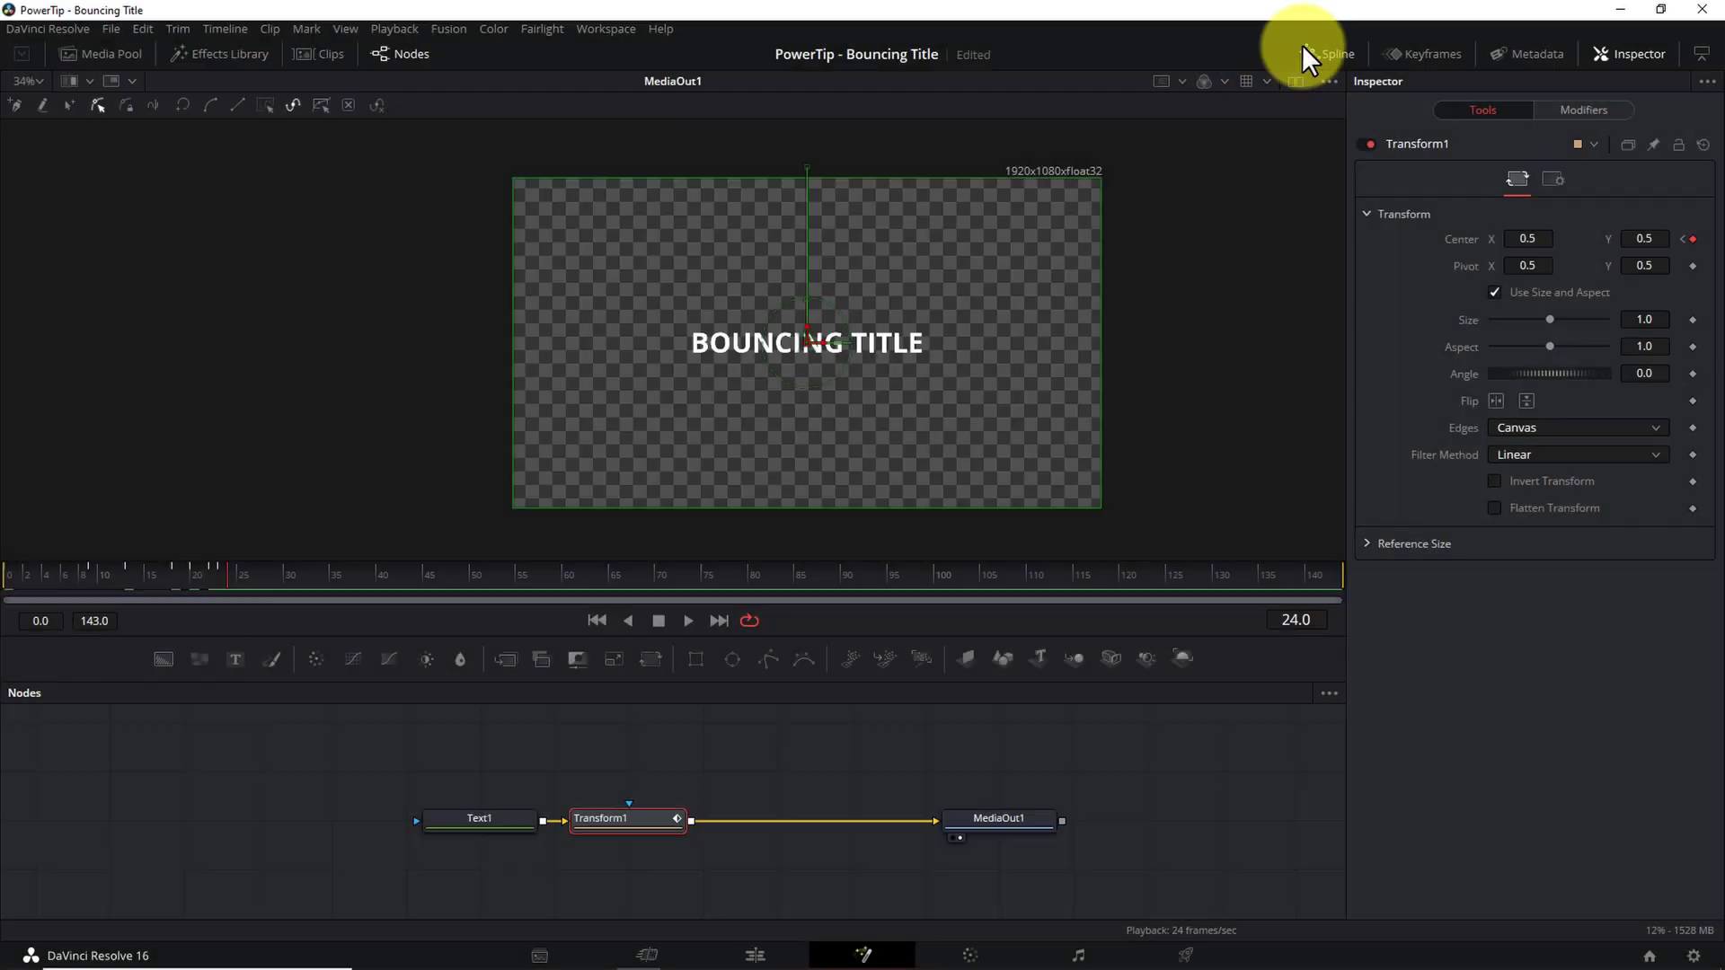
- Show Transform1's Center Y curve in an enlarged, widened spline graph zoomed to fit
click(1326, 54)
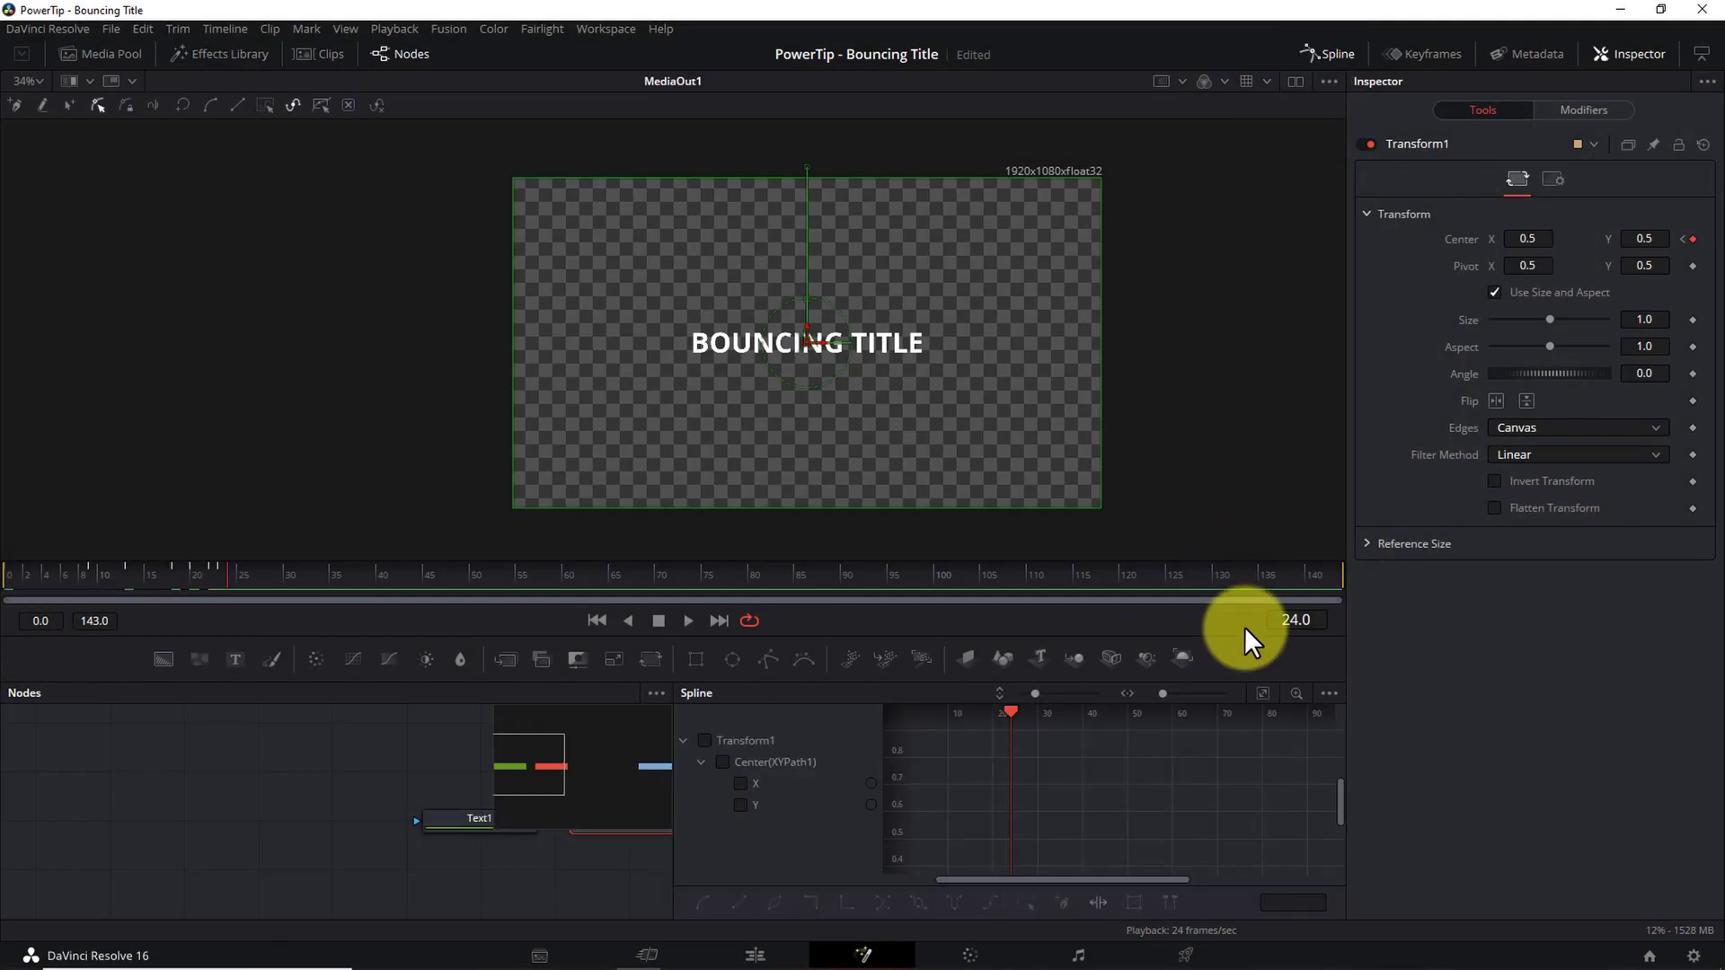
drag(1245, 632, 1217, 298)
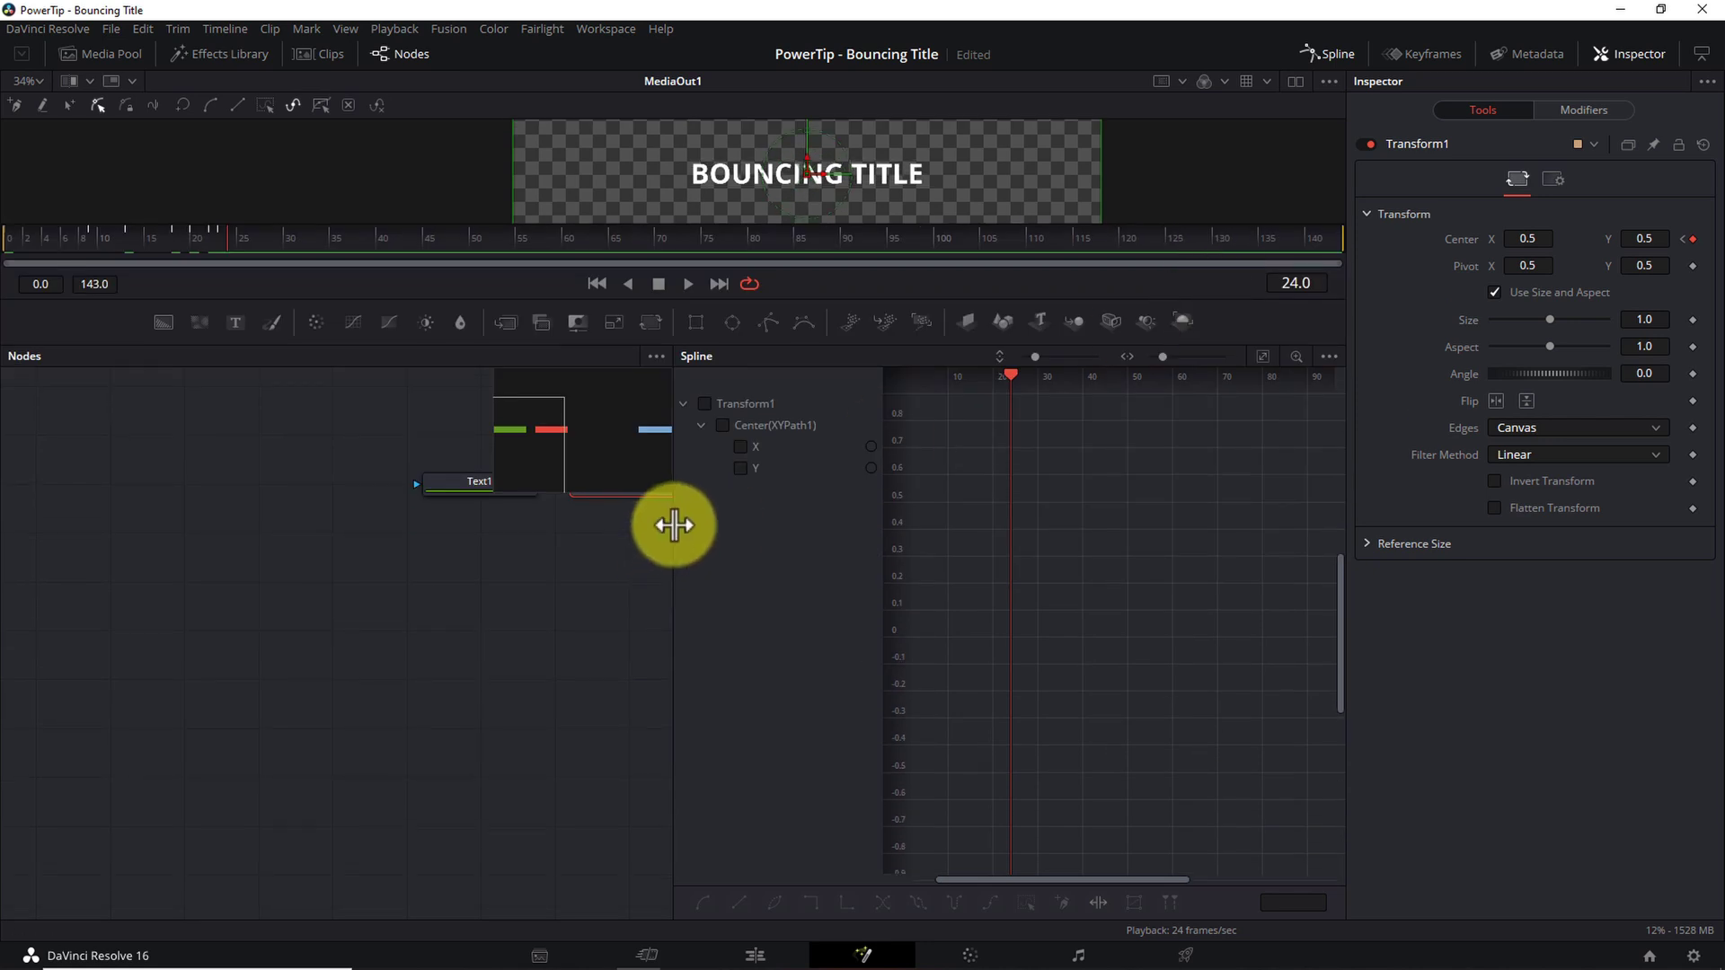
drag(673, 530, 147, 493)
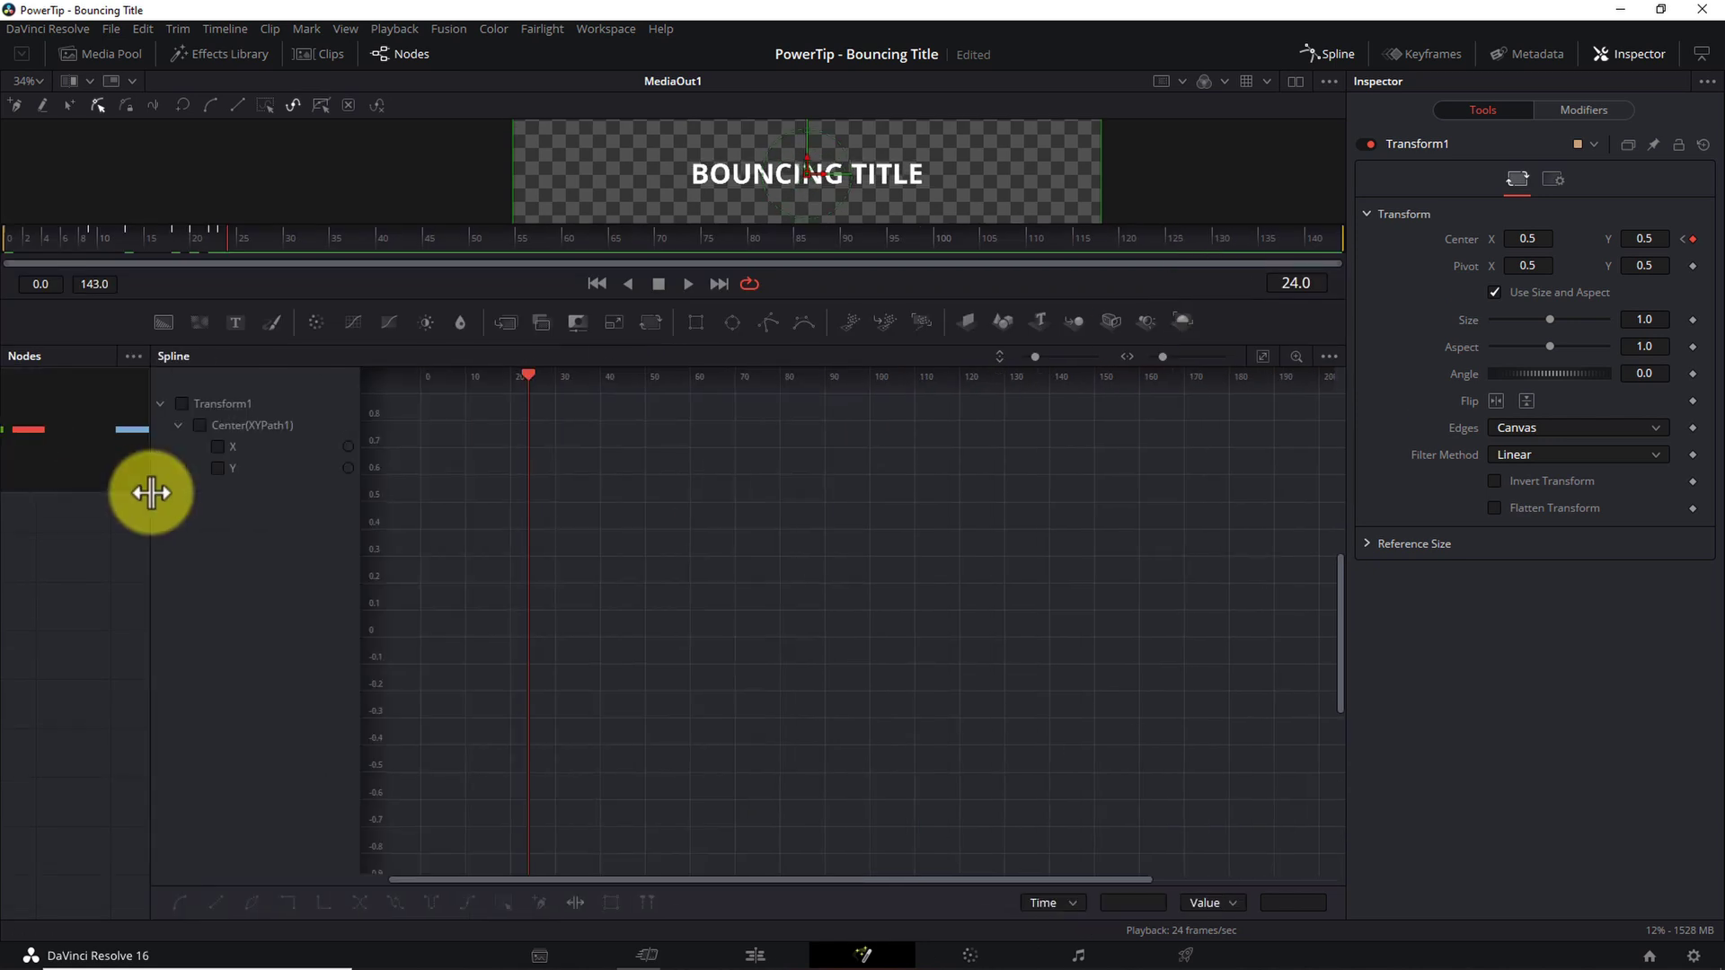
click(214, 466)
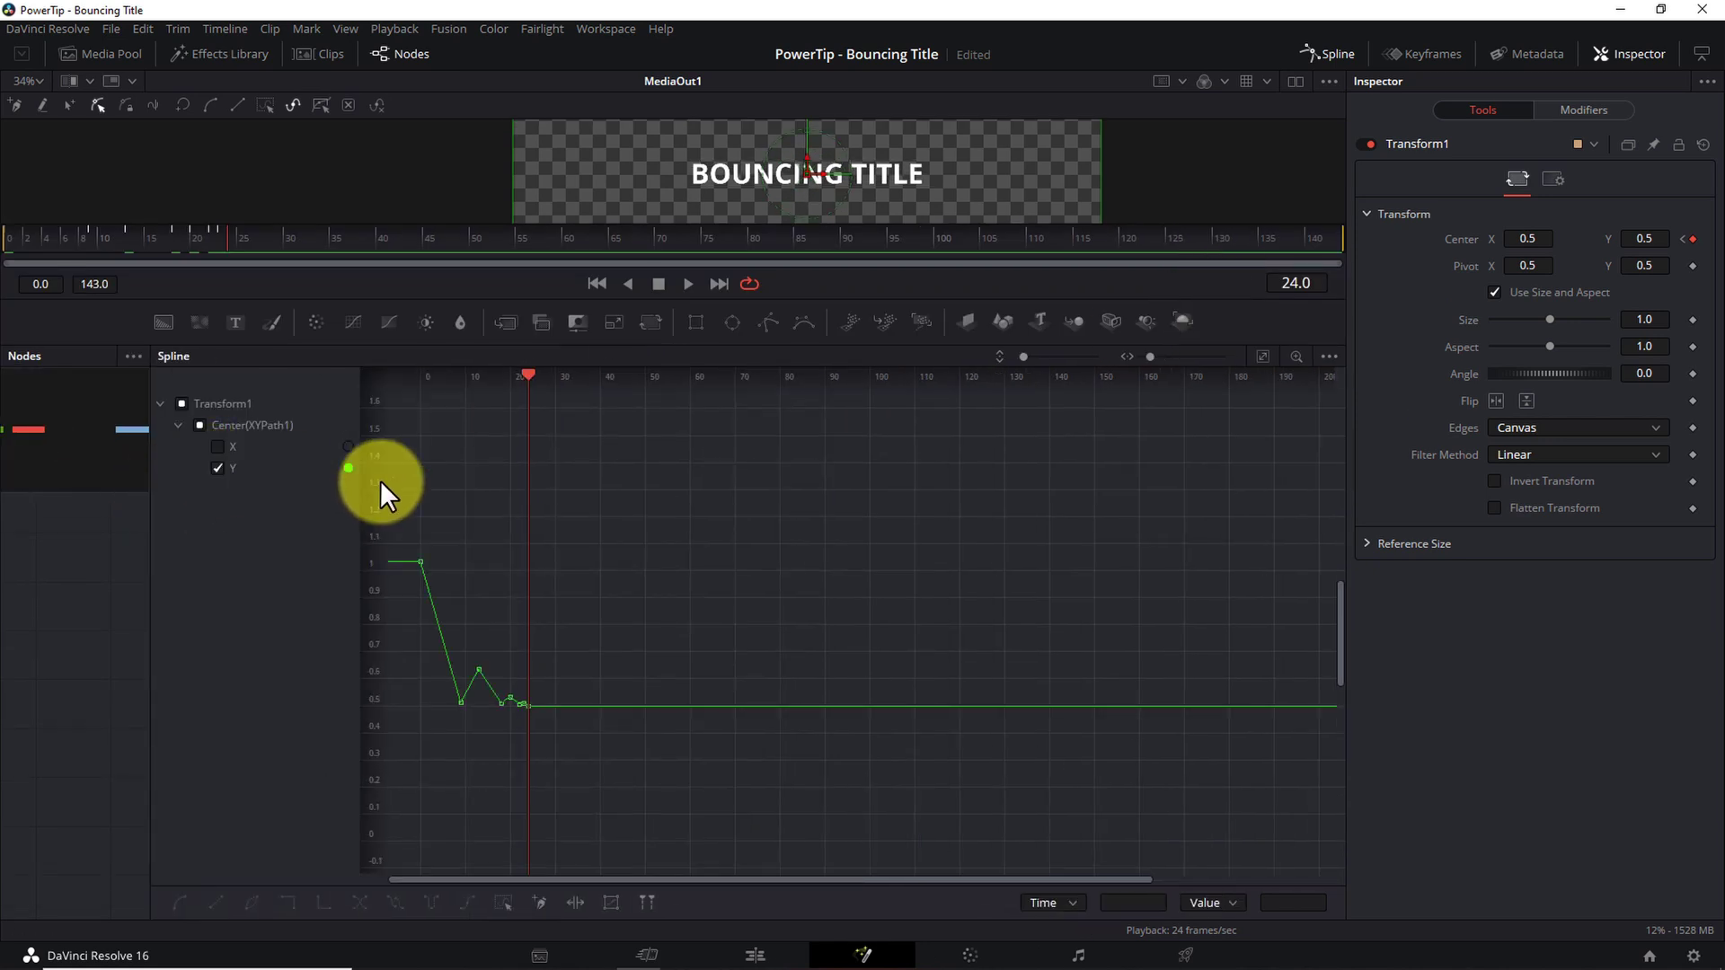
click(1258, 355)
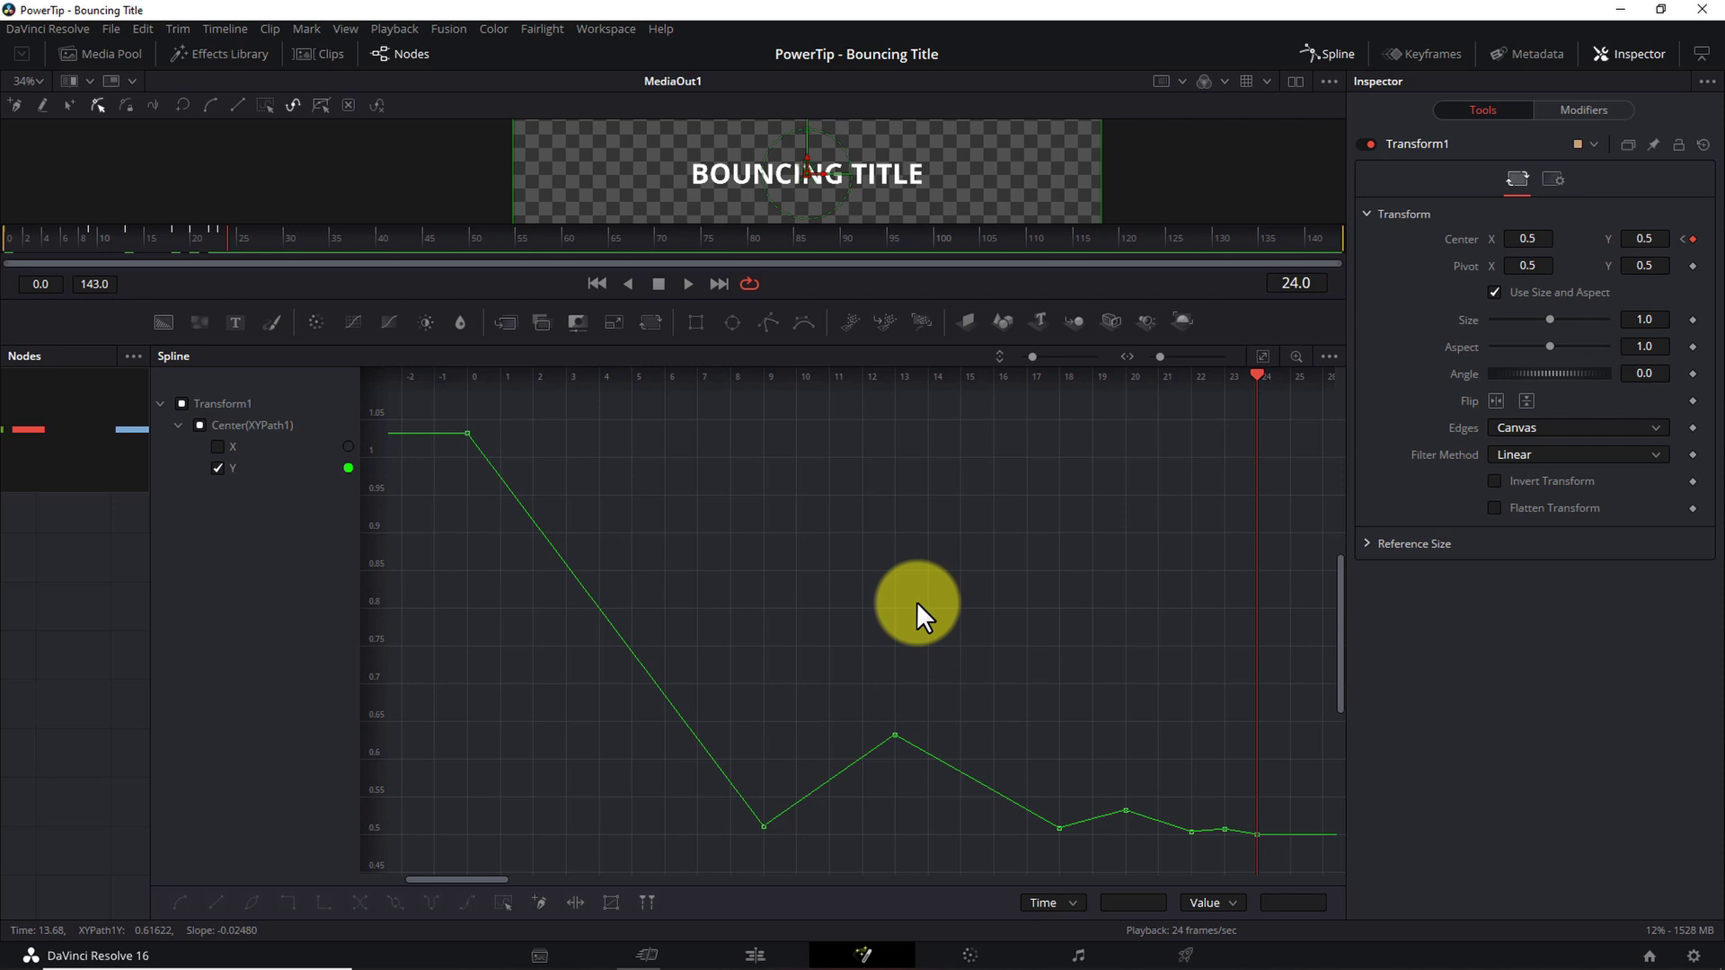
- Smooth all the Center Y bounce keyframes, deselect them, and close the spline graph
key(ctrl+a)
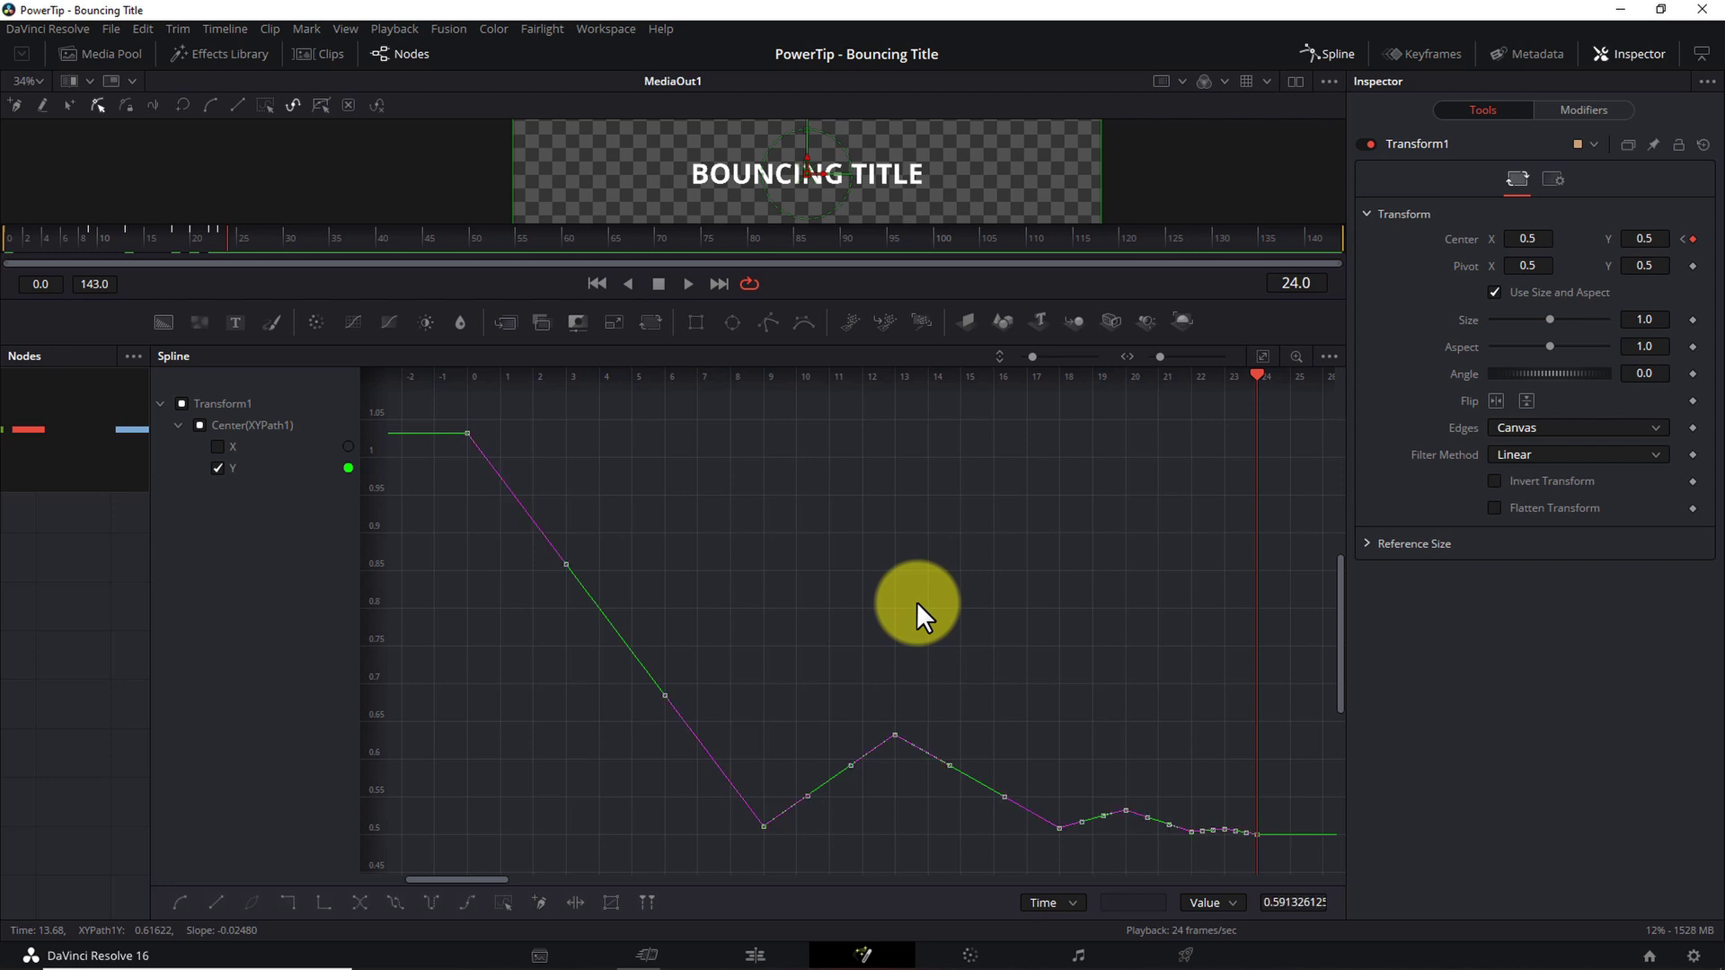
key(s)
click(994, 568)
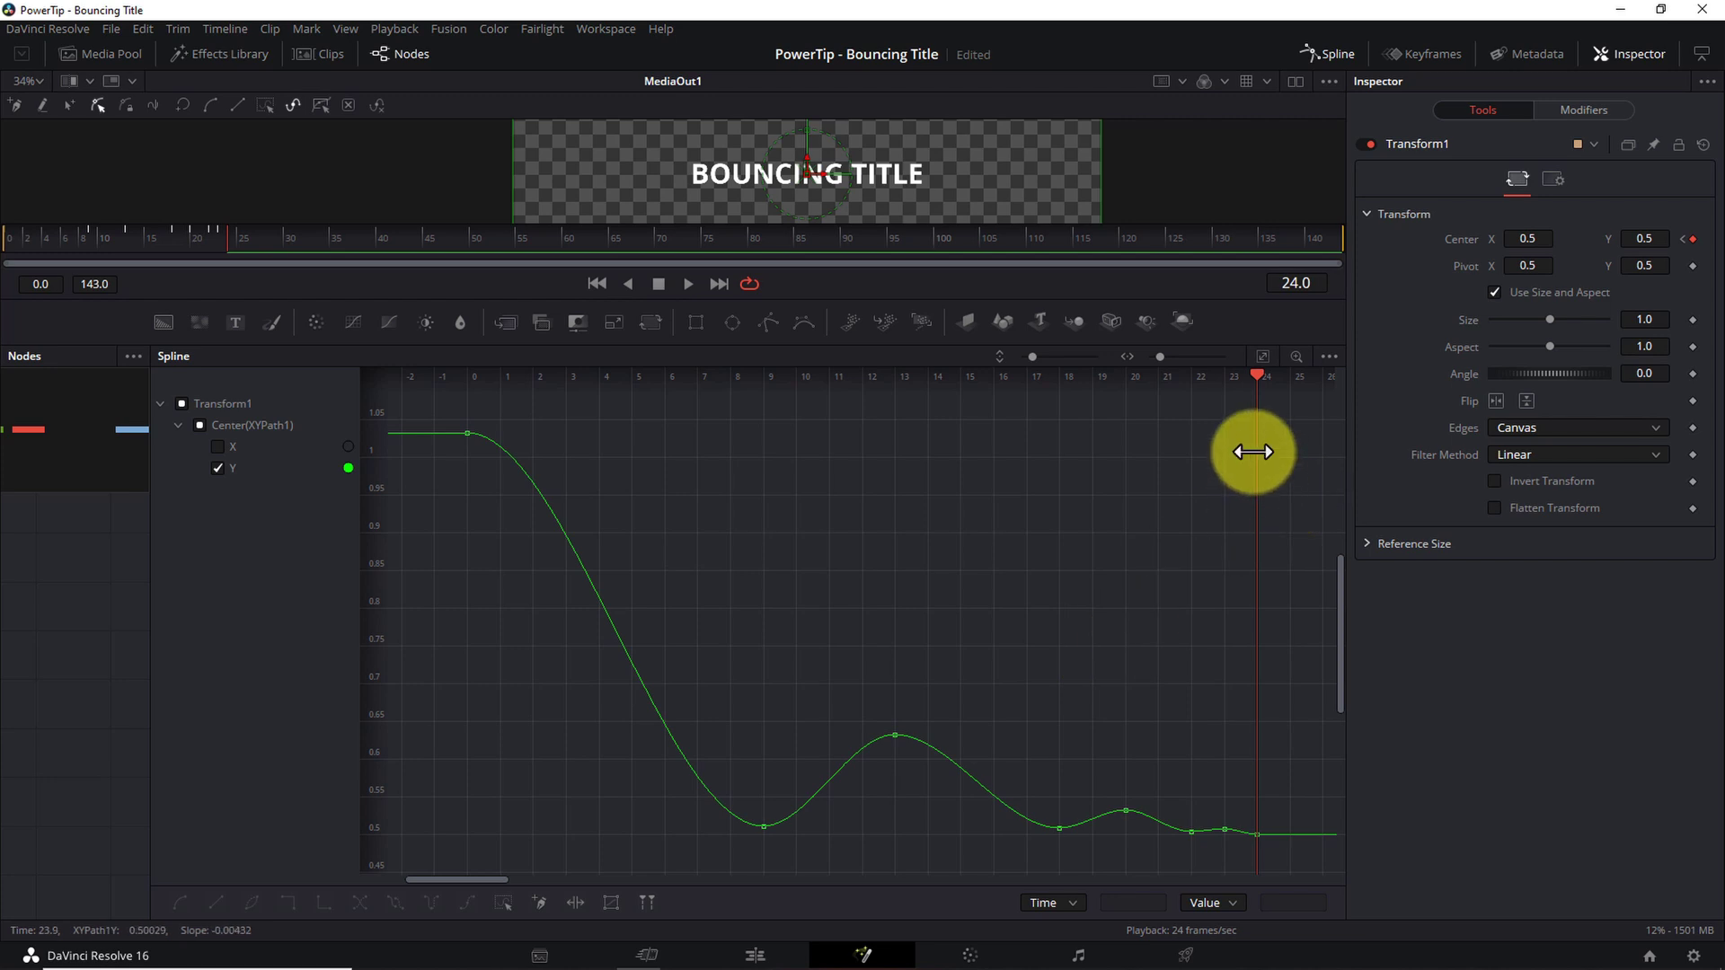
click(1326, 52)
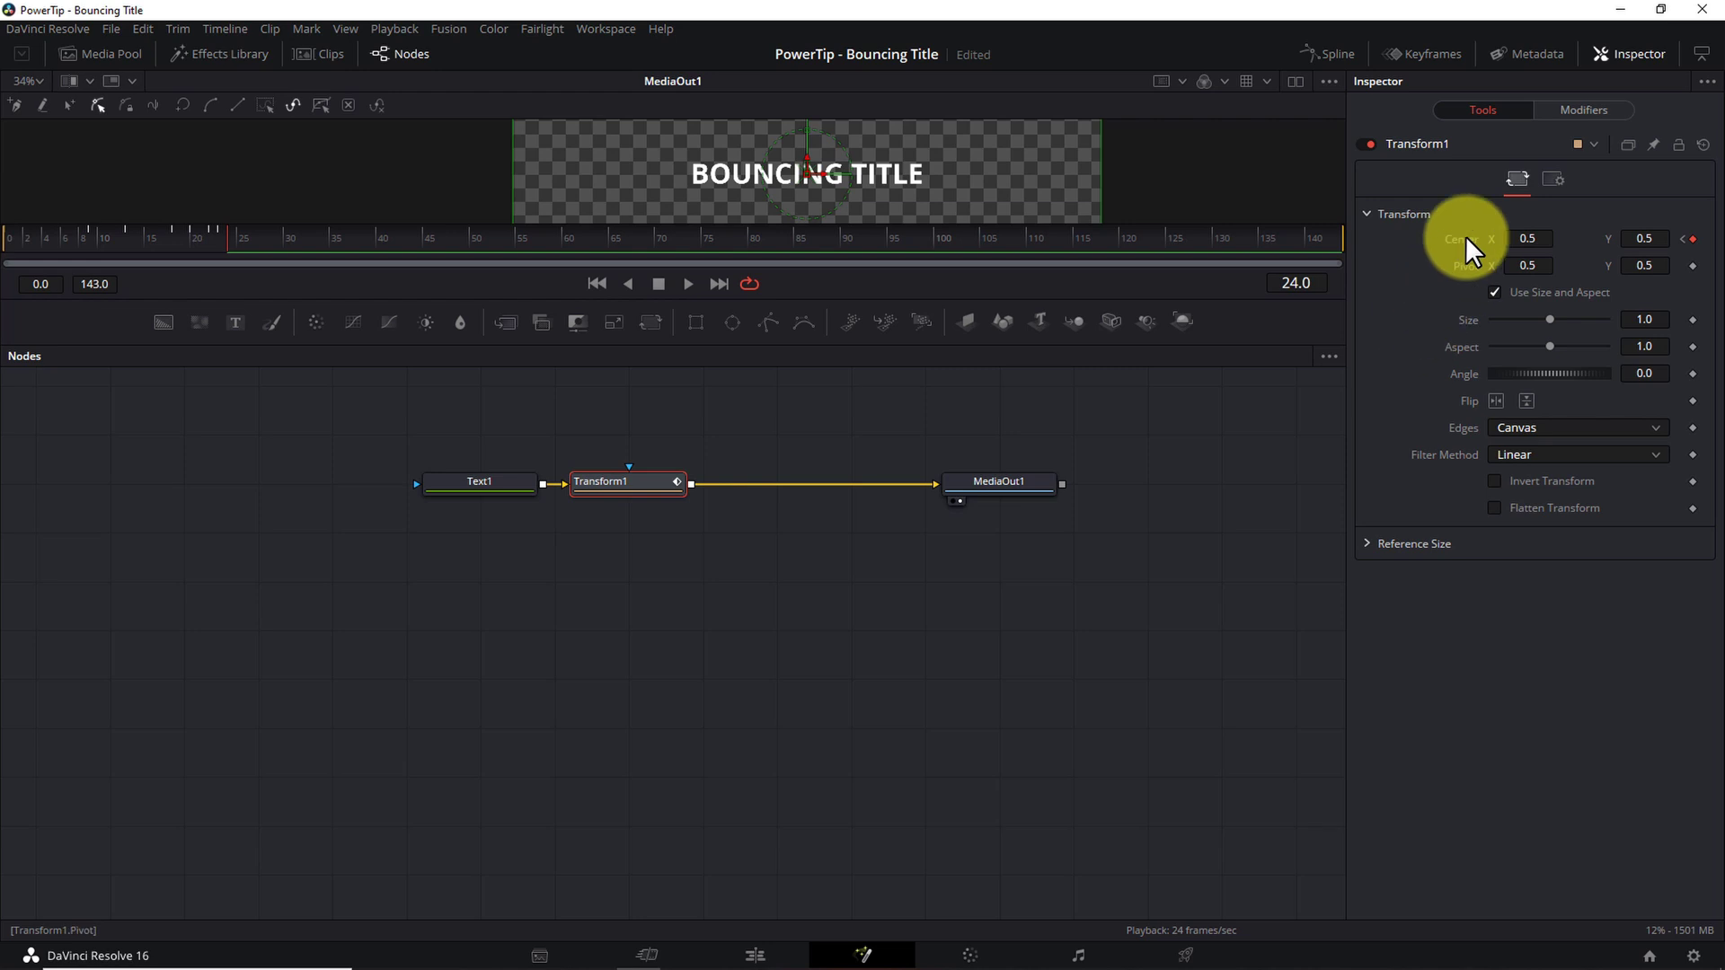
- Enable Motion Blur in the transform's Settings with Quality 5 and Shutter Angle 180
click(1554, 179)
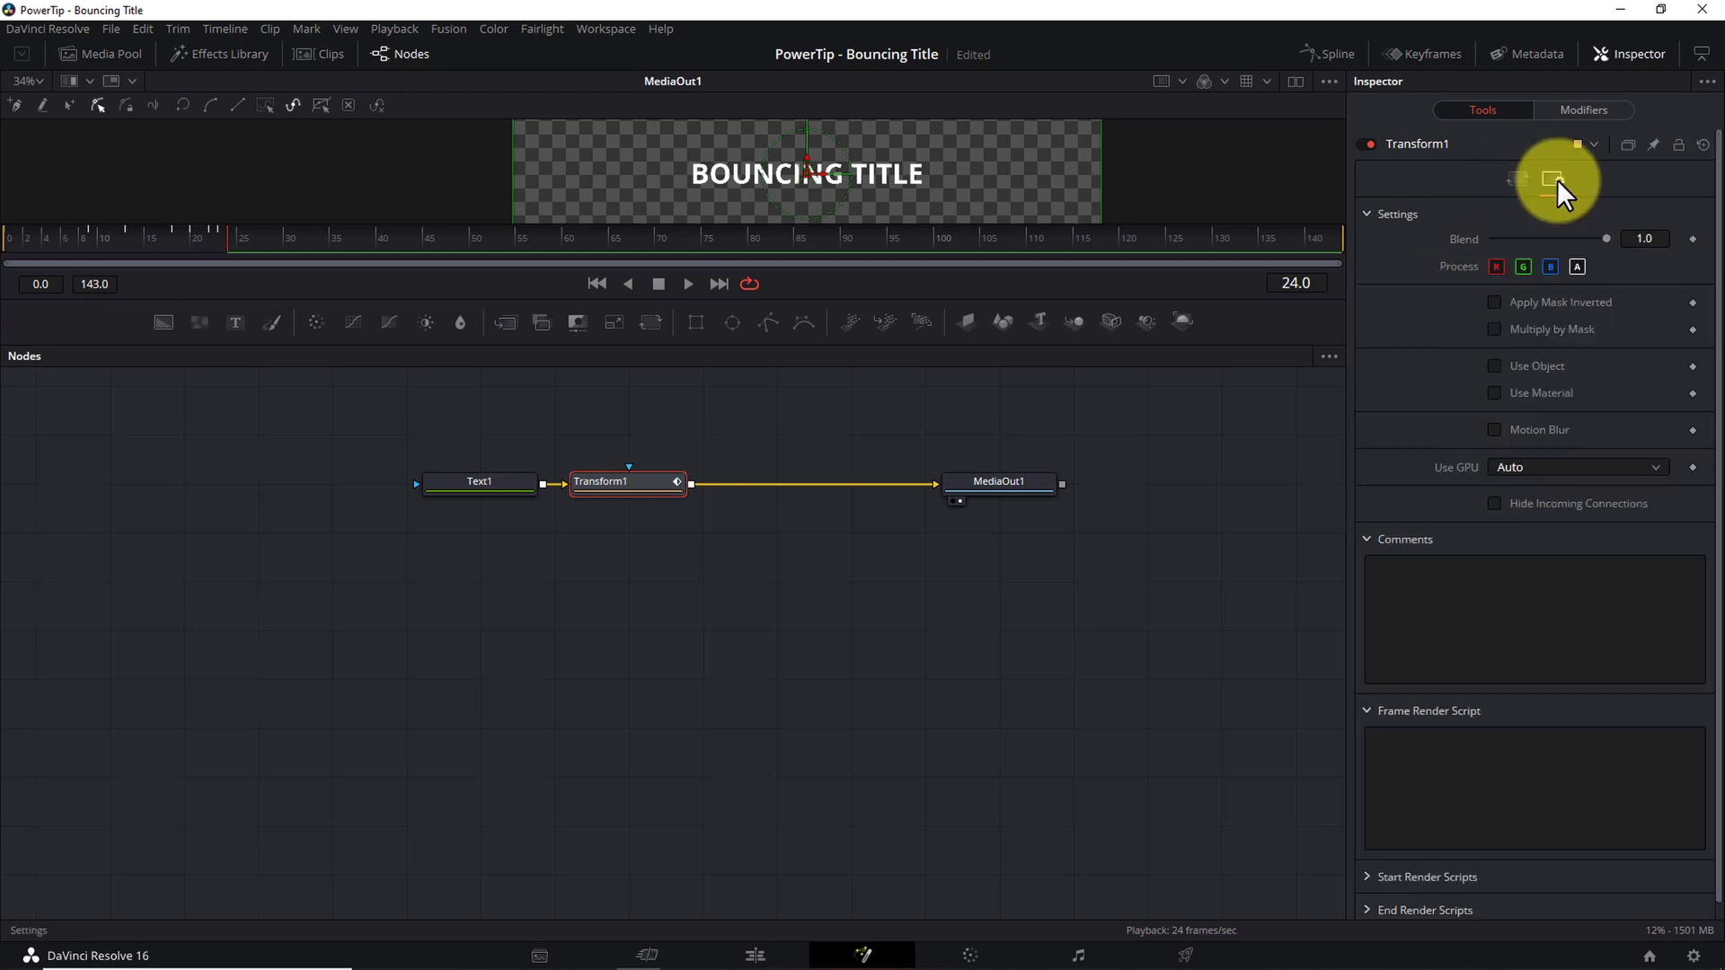
click(1493, 430)
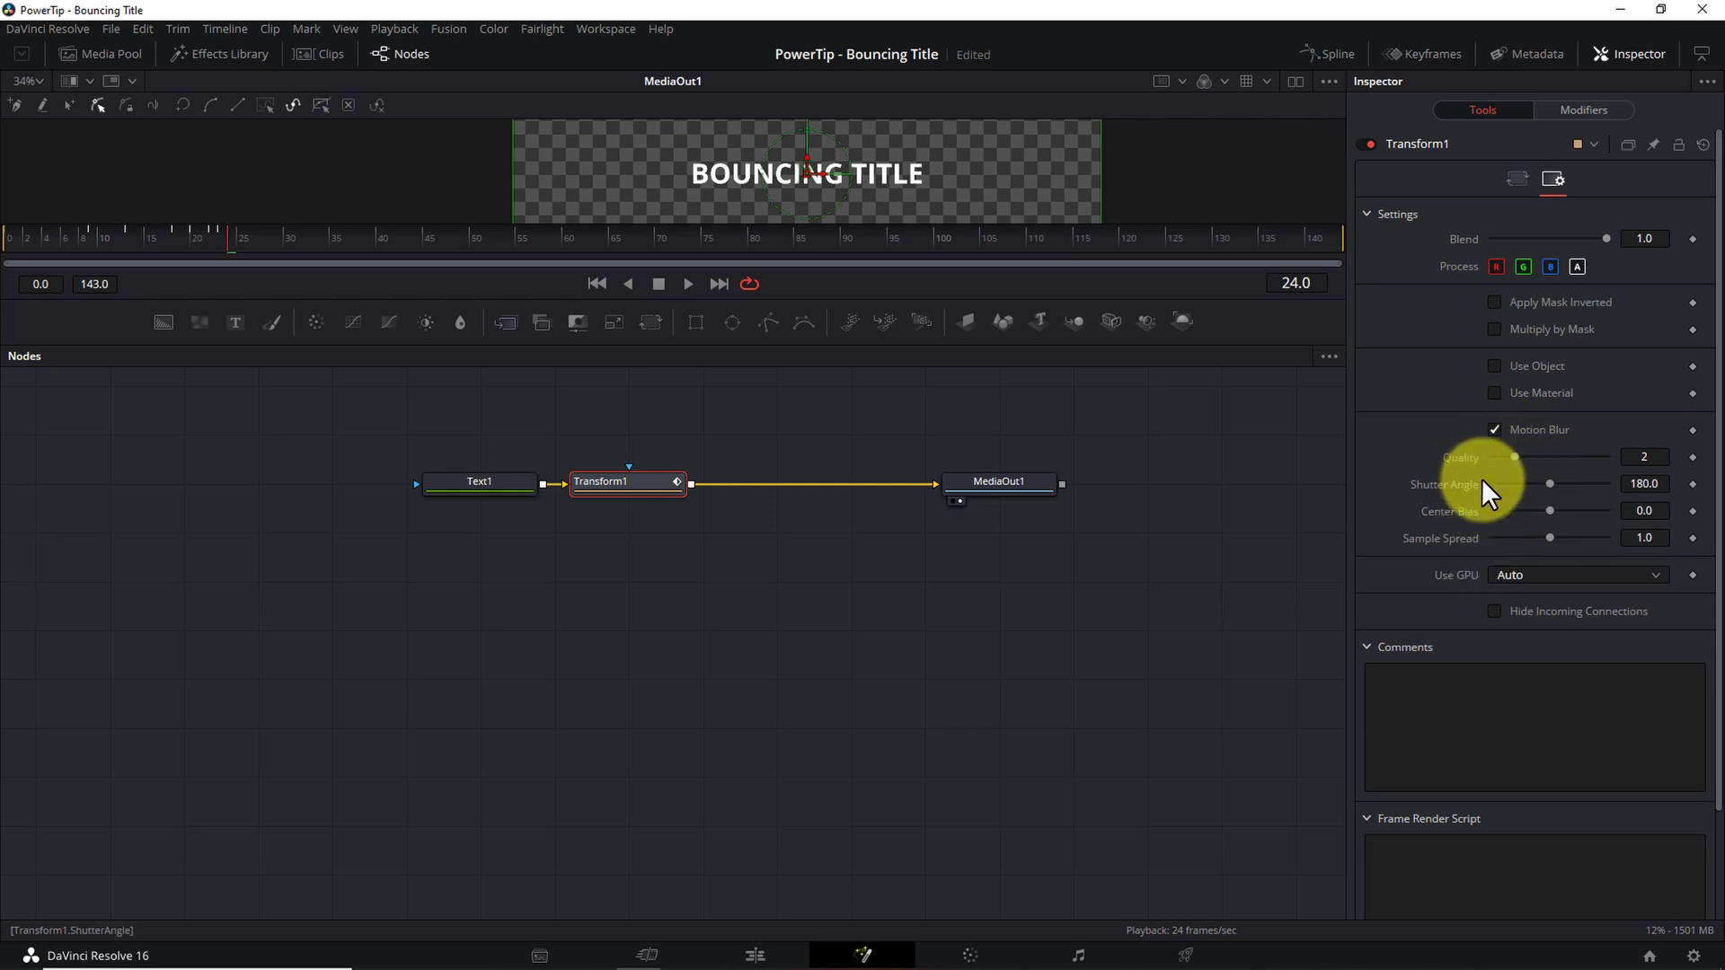
click(1659, 456)
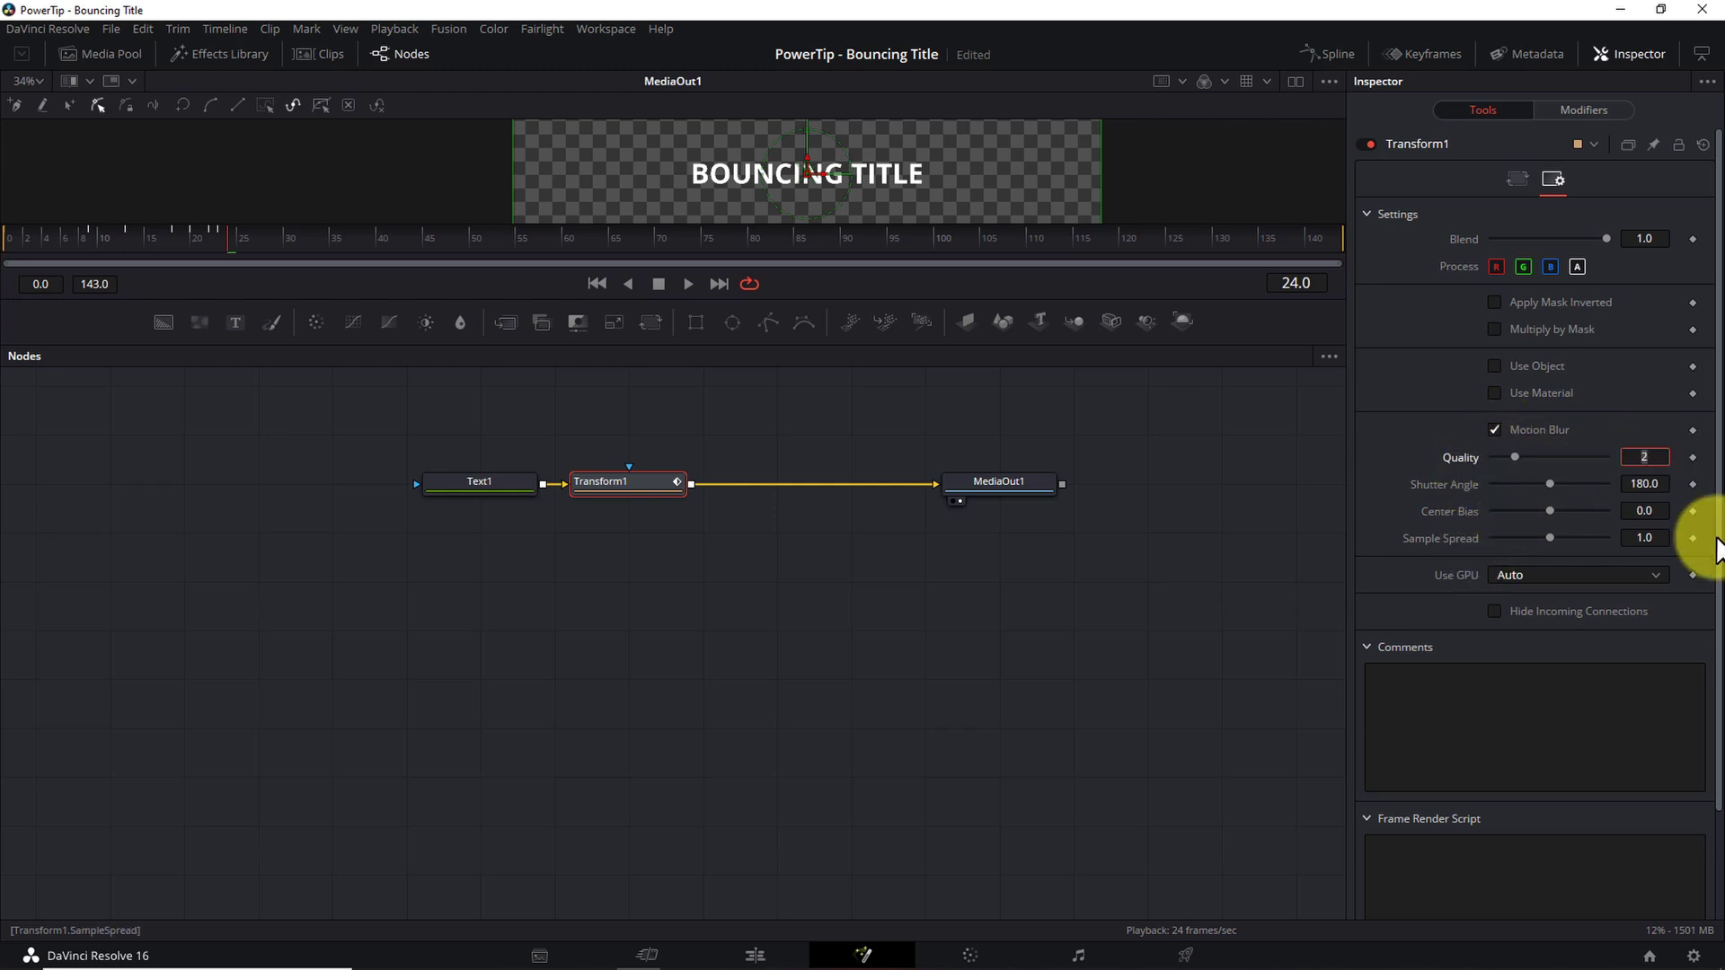
key(Tab)
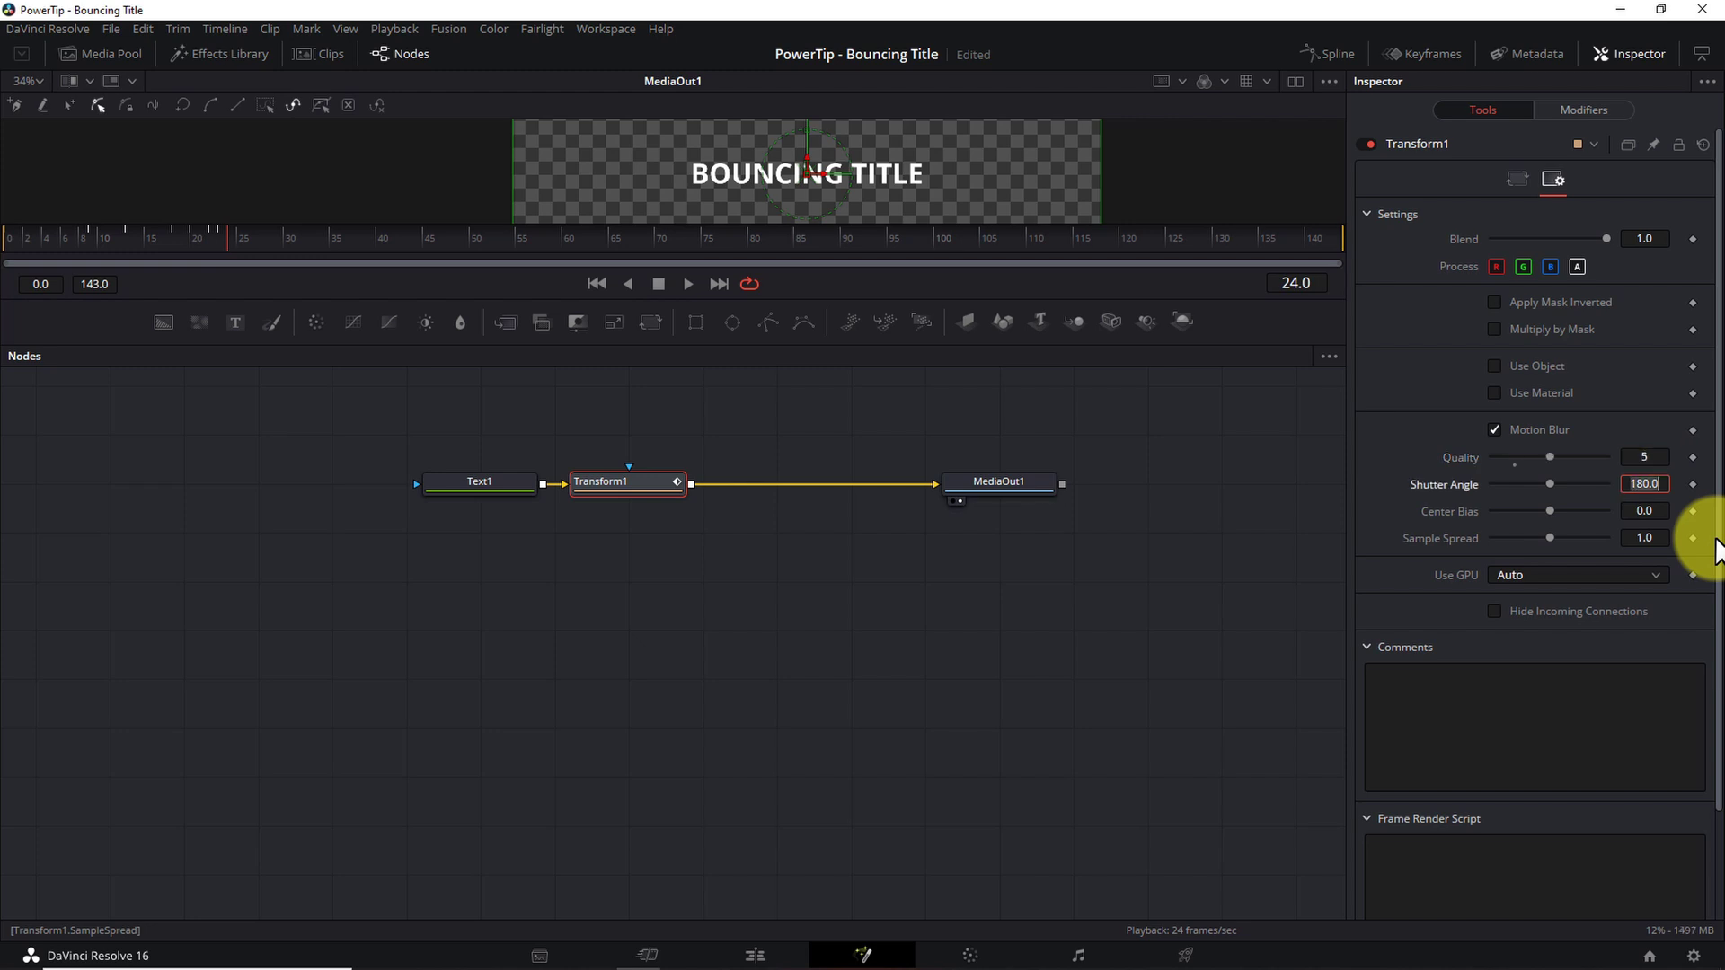
key(Return)
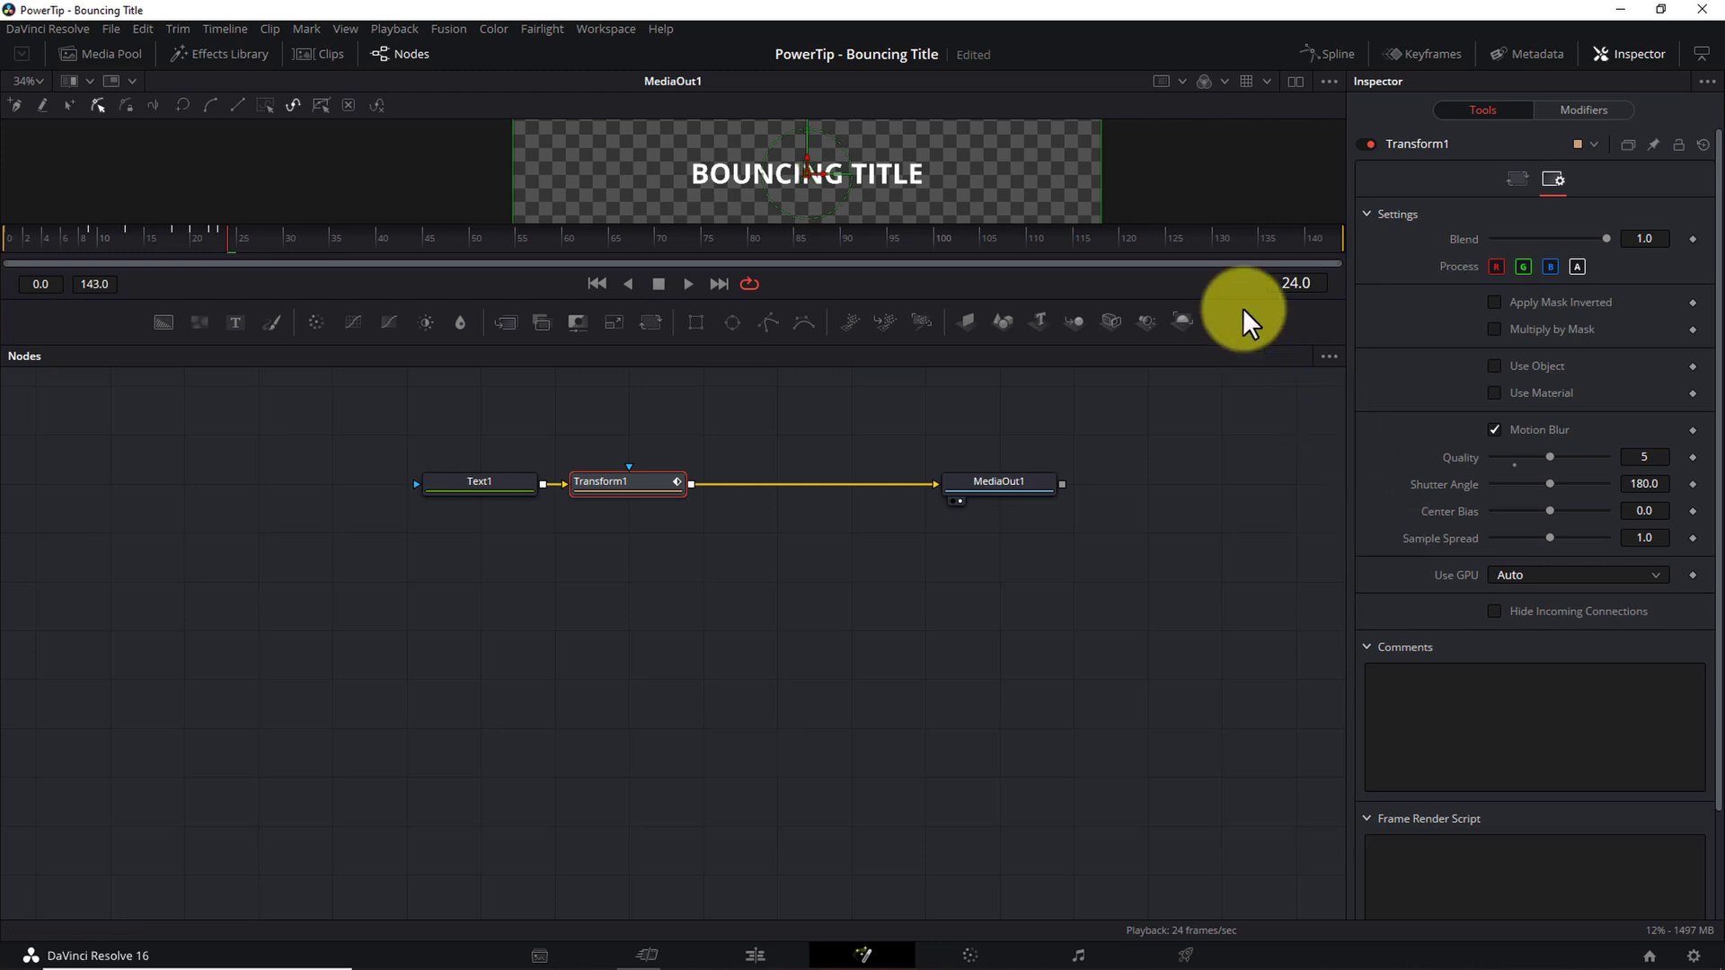
drag(1223, 300, 1230, 584)
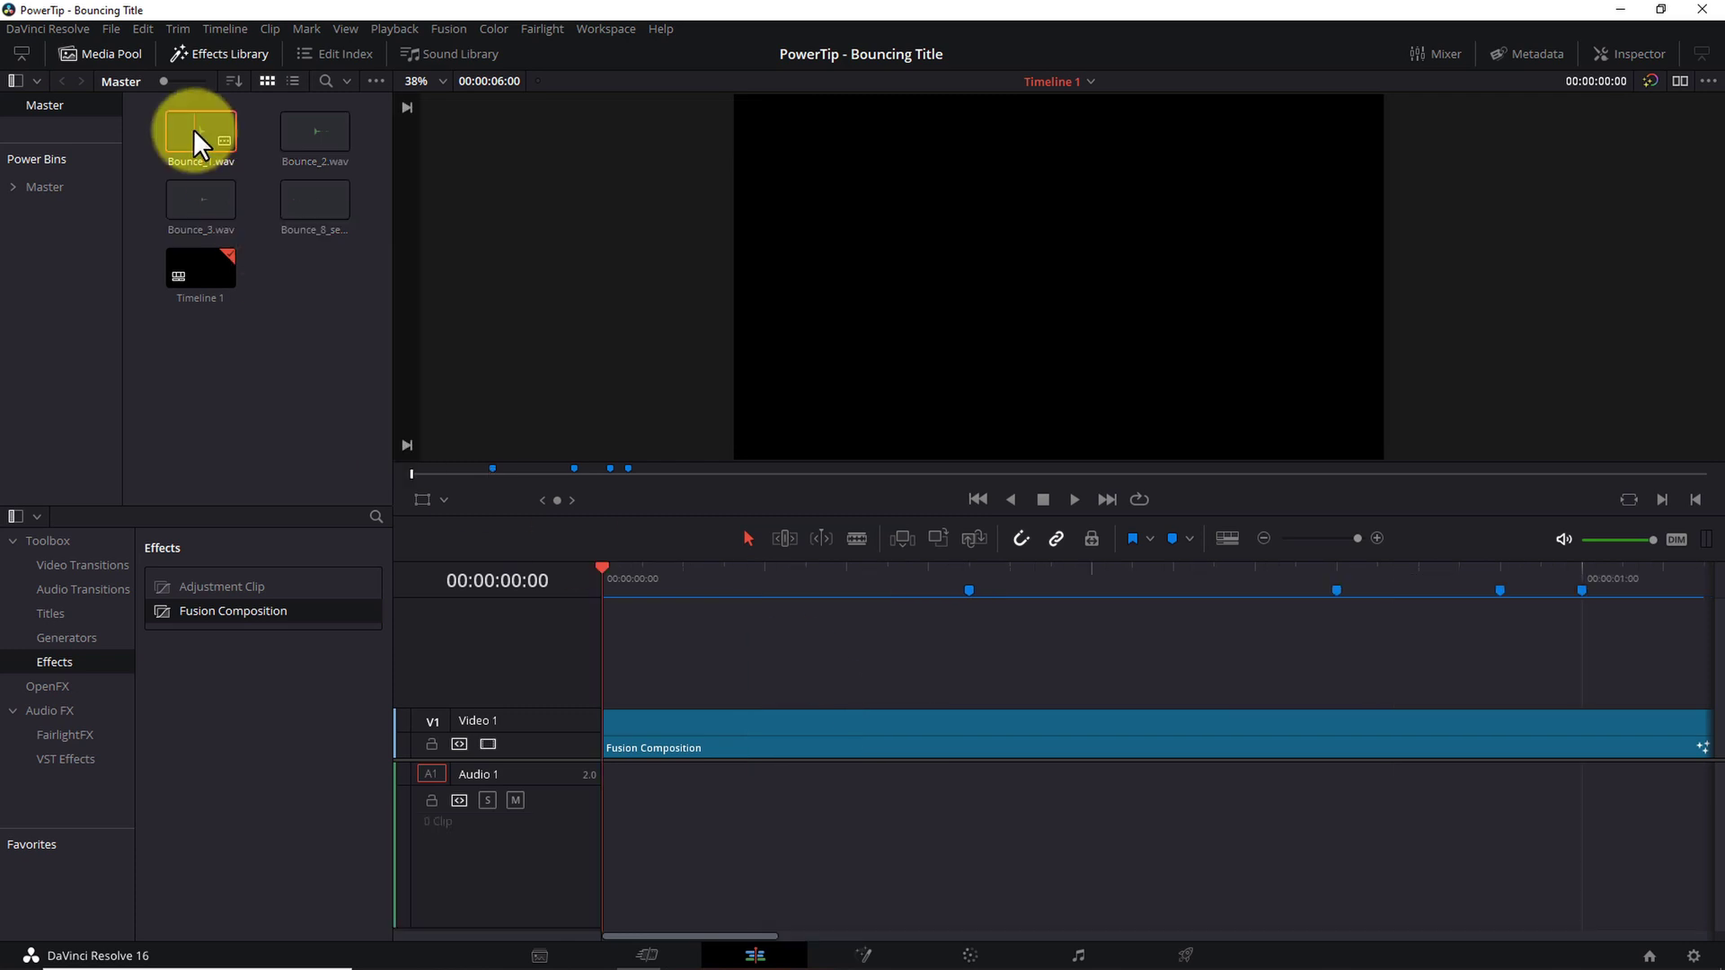
- Place Bounce_1.wav on Audio 1 lined up with the first marker at frame 9
drag(194, 133, 834, 795)
drag(809, 795, 809, 795)
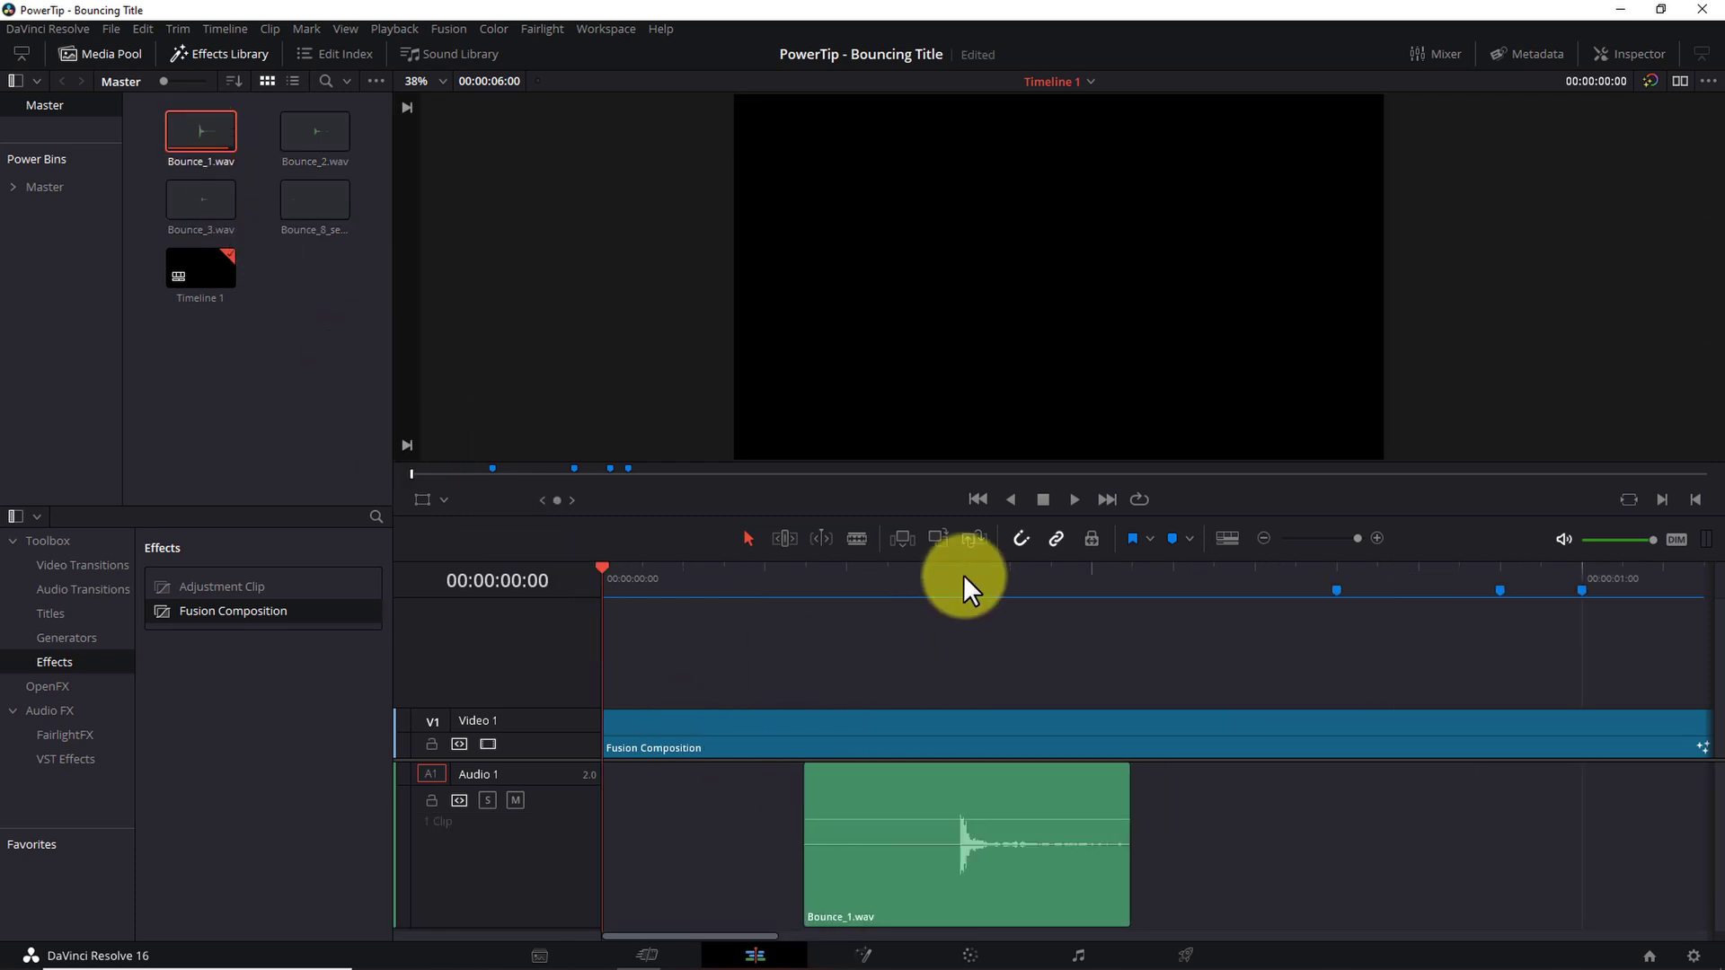
click(969, 591)
drag(1033, 787, 1027, 793)
- Add Bounce_2.wav and Bounce_3.wav at the following markers on Audio 1, adjusting Bounce_3
drag(315, 131, 1205, 805)
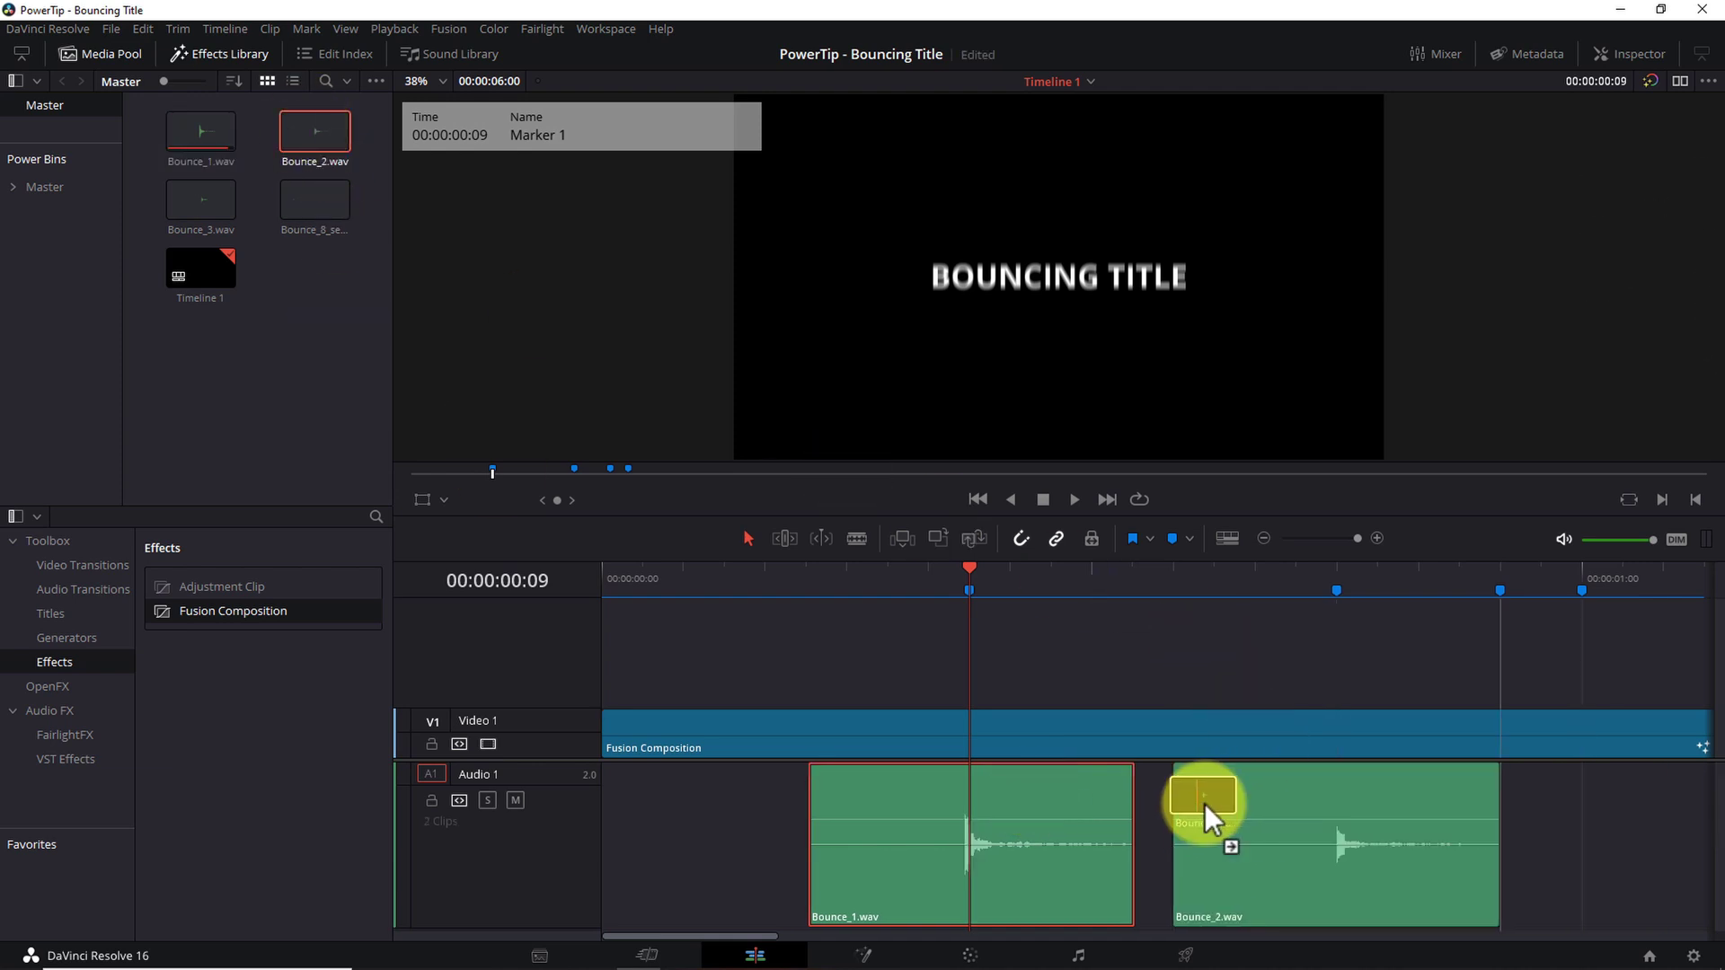
click(1336, 590)
mouse_move(200, 200)
mouse_down()
mouse_move(1497, 801)
mouse_move(1621, 794)
mouse_move(1467, 793)
mouse_move(1637, 797)
mouse_up()
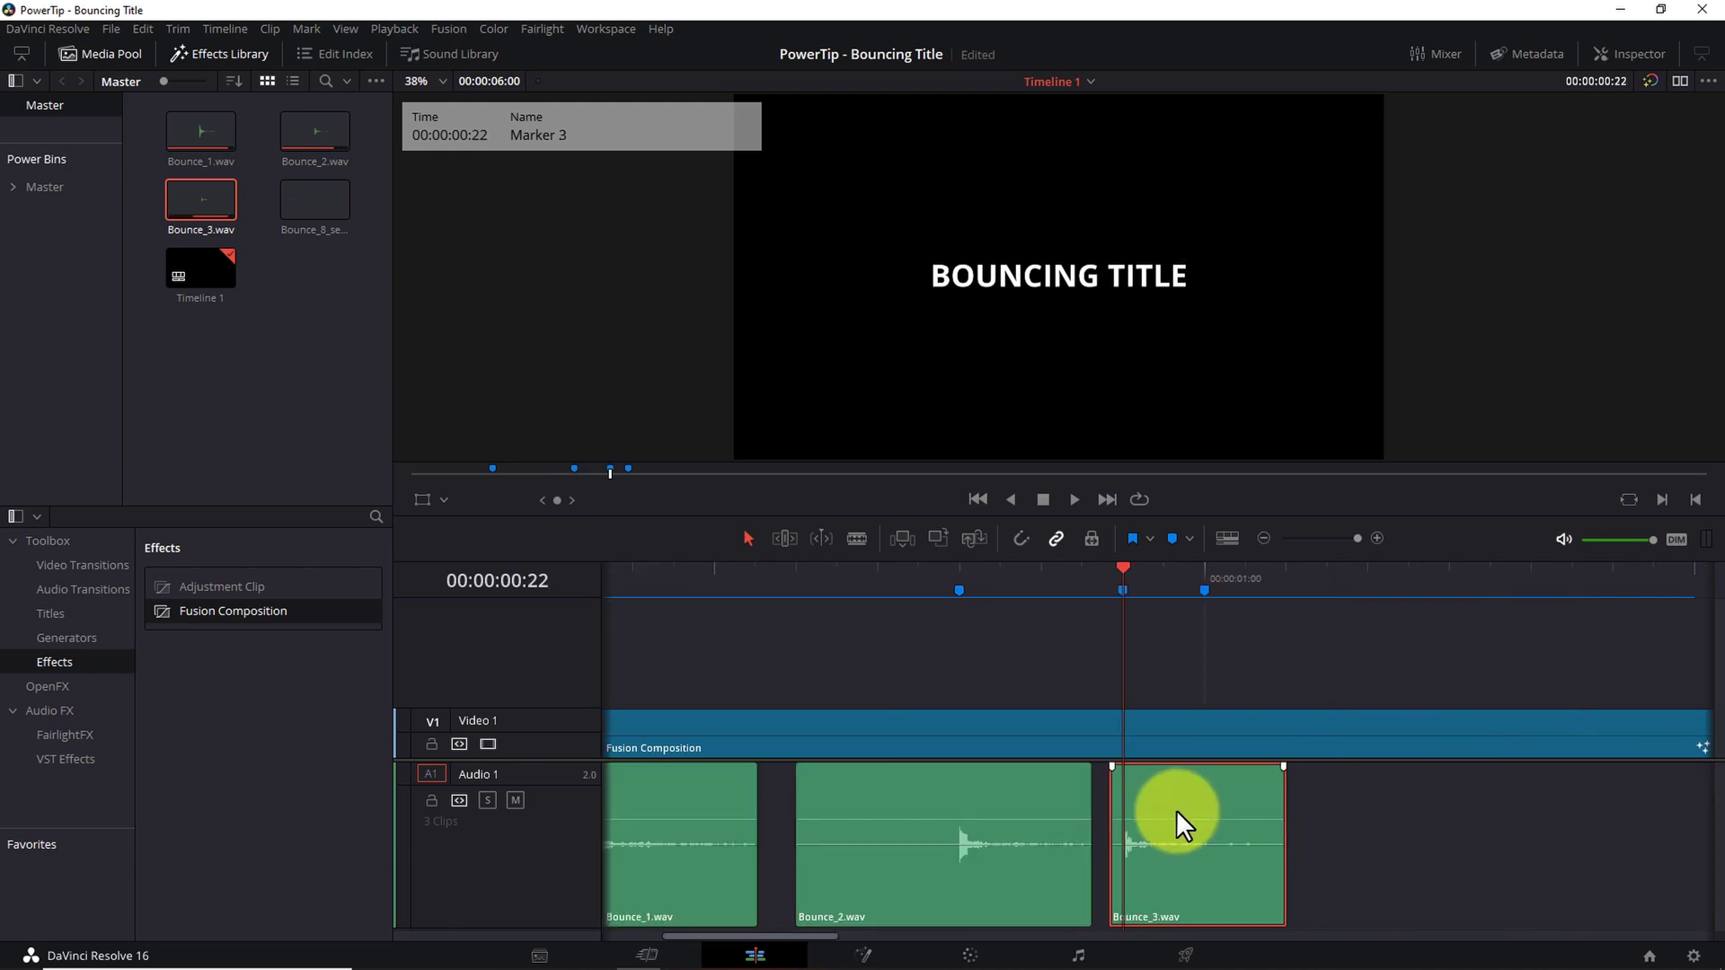
drag(1178, 821, 1188, 799)
key(shift+Down)
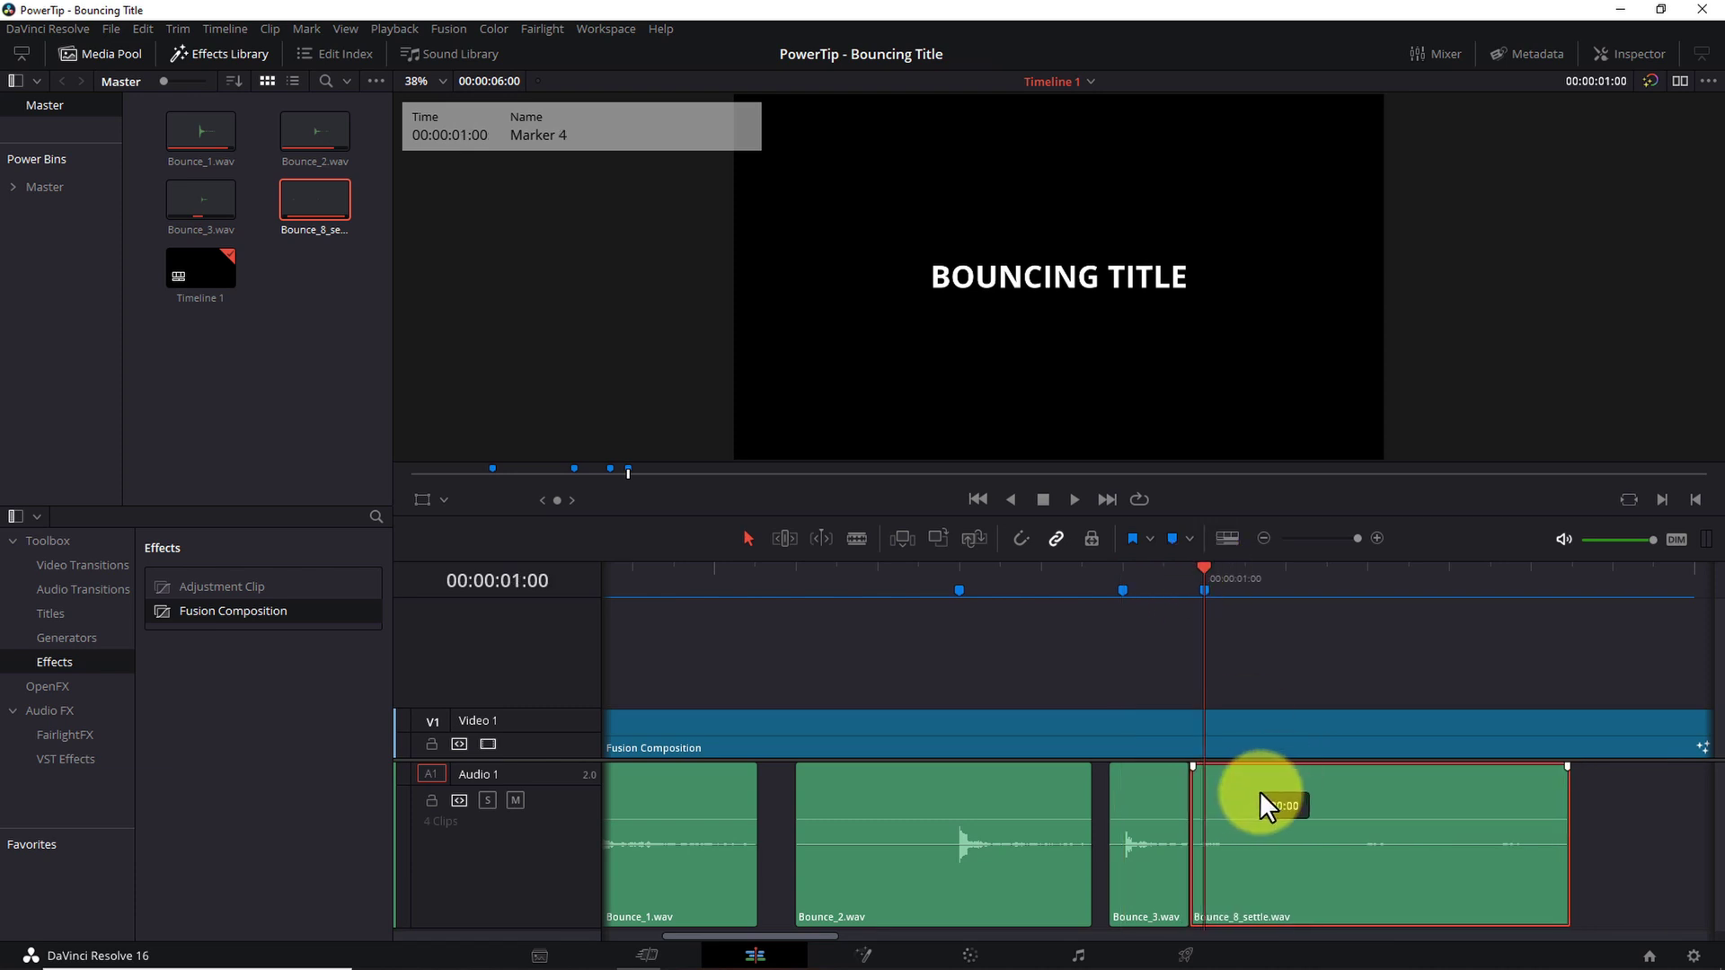